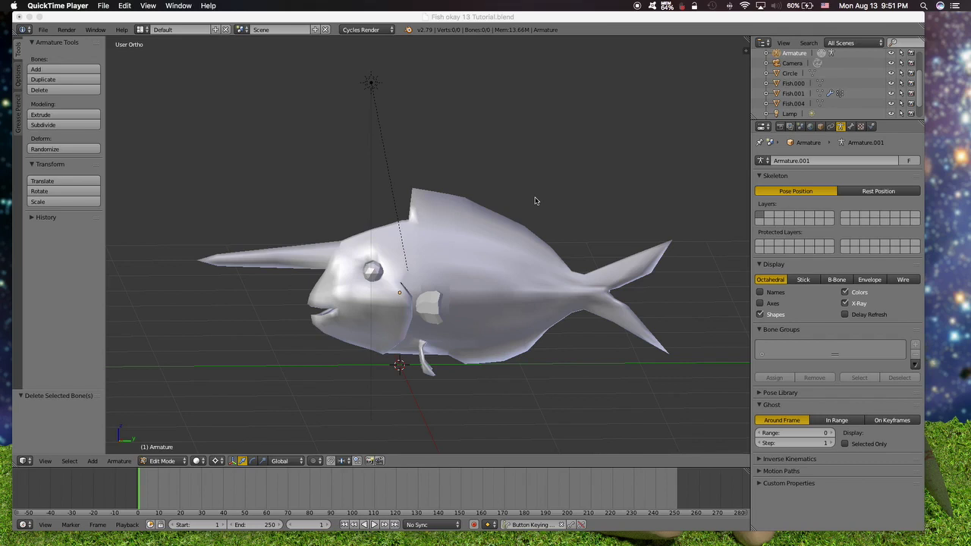
# Inspect the fish model from several angles around its side.
pyautogui.hscroll(-2, 477, 343)
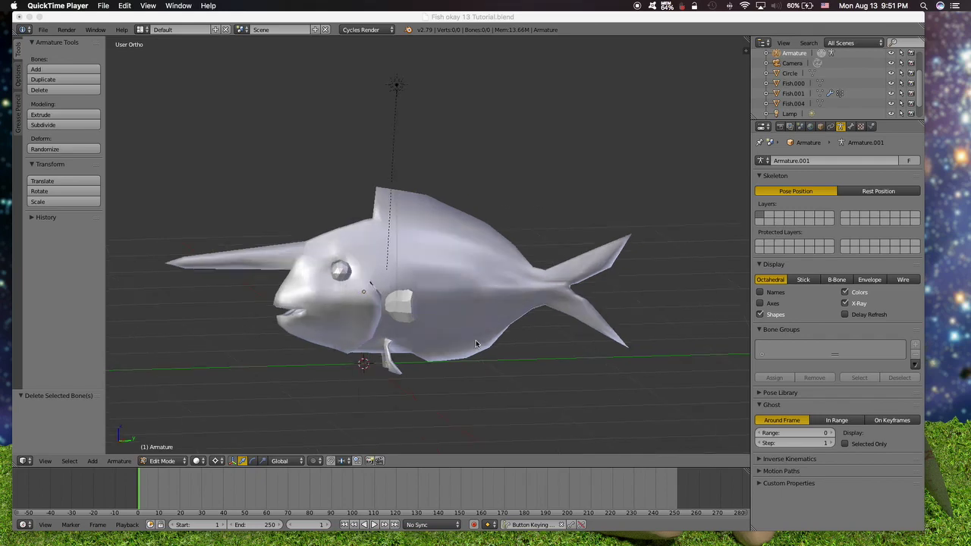
pyautogui.hscroll(3, 476, 344)
pyautogui.hscroll(-1, 476, 343)
pyautogui.hscroll(1, 477, 343)
pyautogui.hscroll(-2, 450, 360)
pyautogui.scroll(-3, 450, 360)
pyautogui.hscroll(-2, 449, 359)
pyautogui.scroll(5, 449, 360)
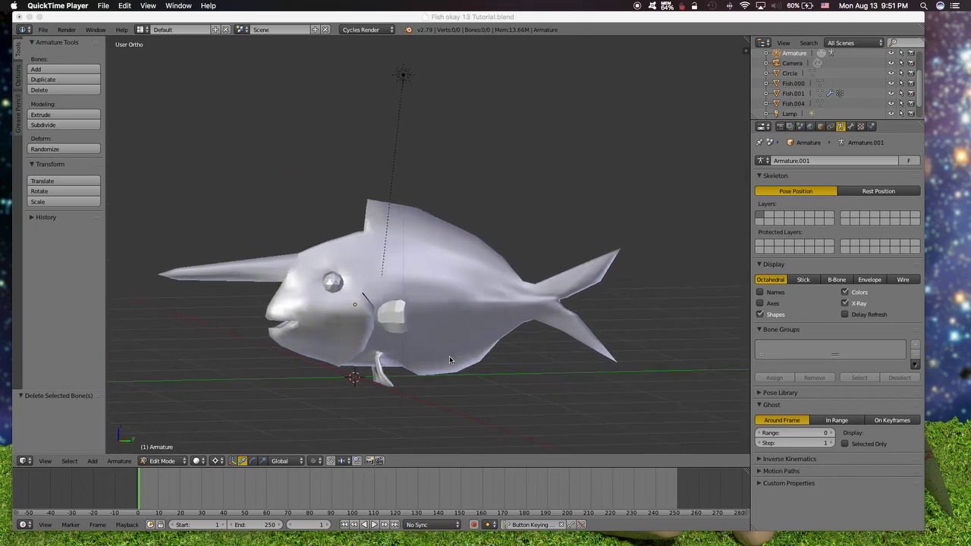
pyautogui.hscroll(-2, 460, 352)
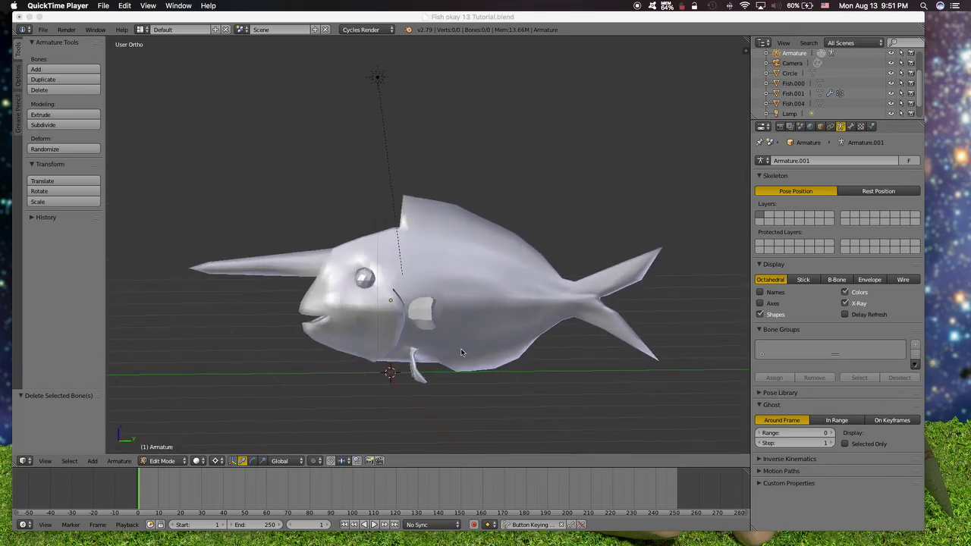
pyautogui.hscroll(3, 461, 352)
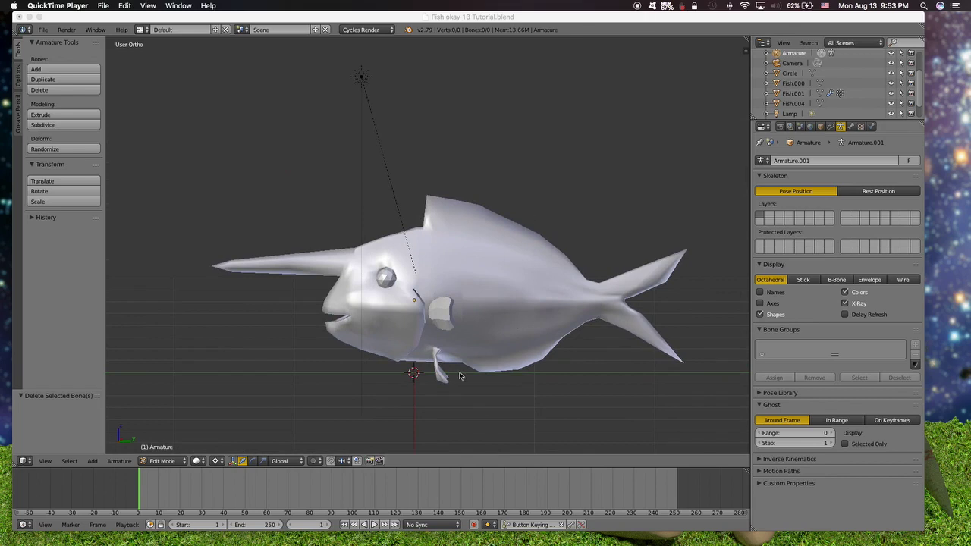
# Add a new single-bone armature to the scene in Object Mode and enable X-Ray for it.
pyautogui.click(425, 398)
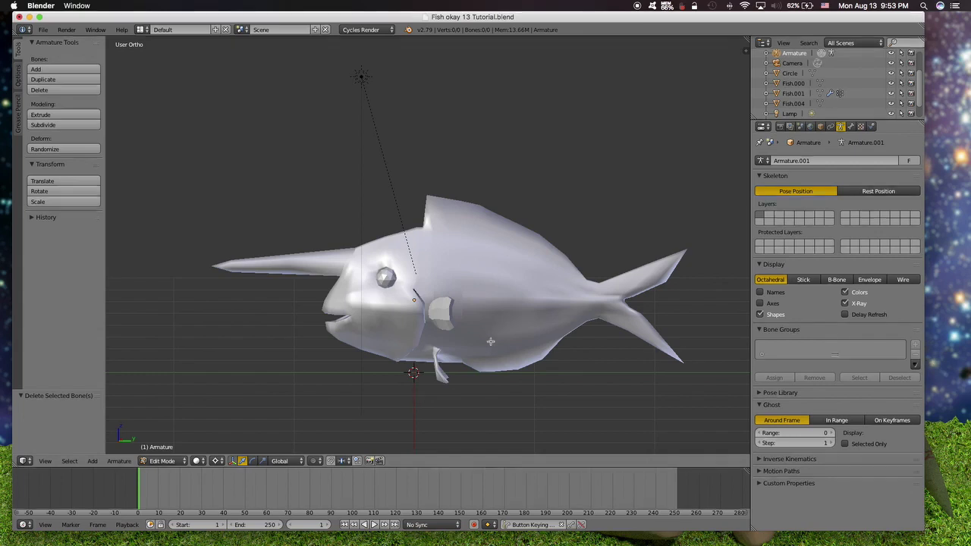
pyautogui.click(162, 461)
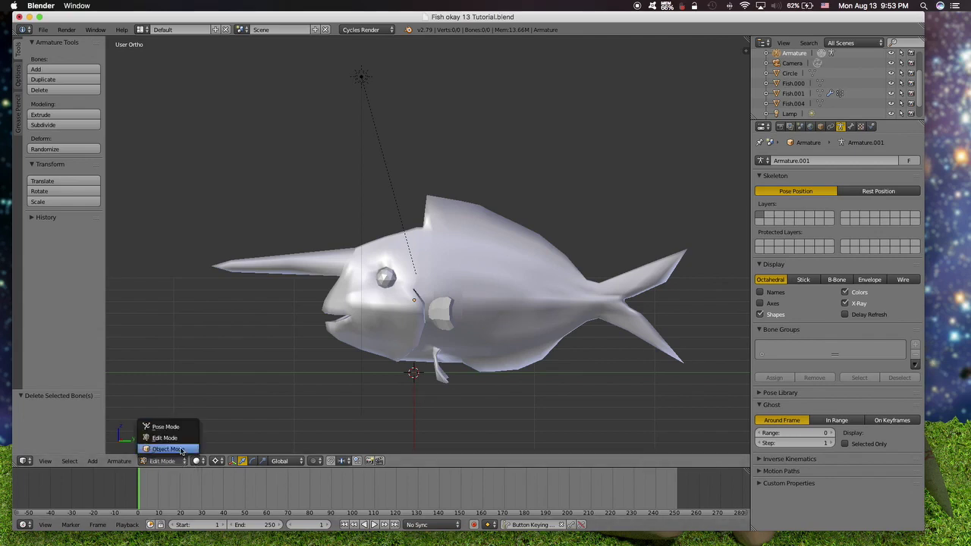
pyautogui.click(168, 448)
pyautogui.rightClick(486, 332)
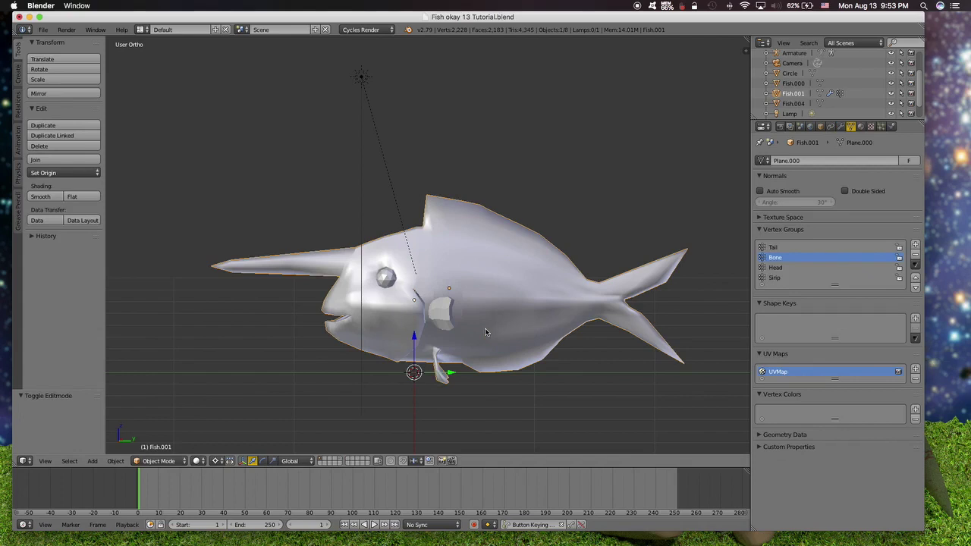
pyautogui.hotkey('shift', 'a')
pyautogui.click(540, 329)
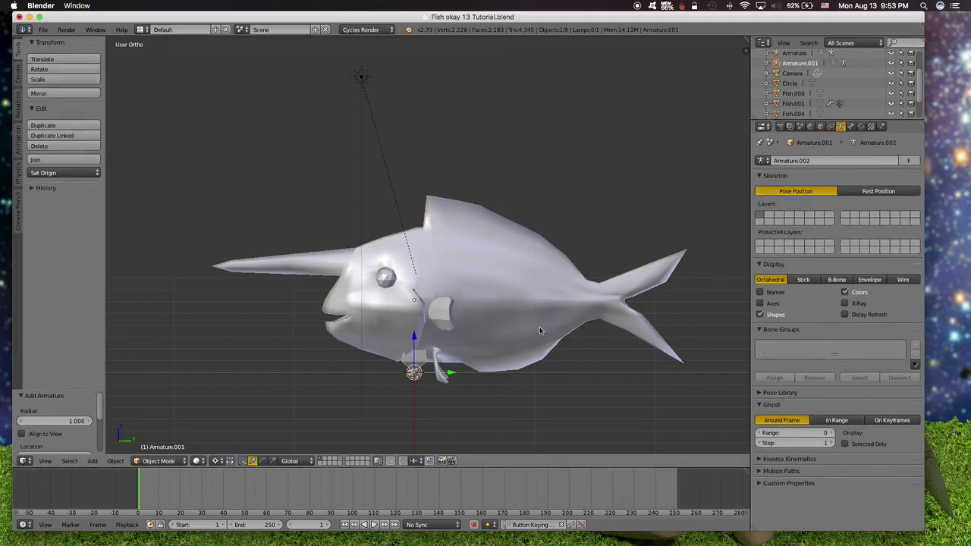
pyautogui.moveTo(426, 367); pyautogui.dragTo(426, 370, button='middle')
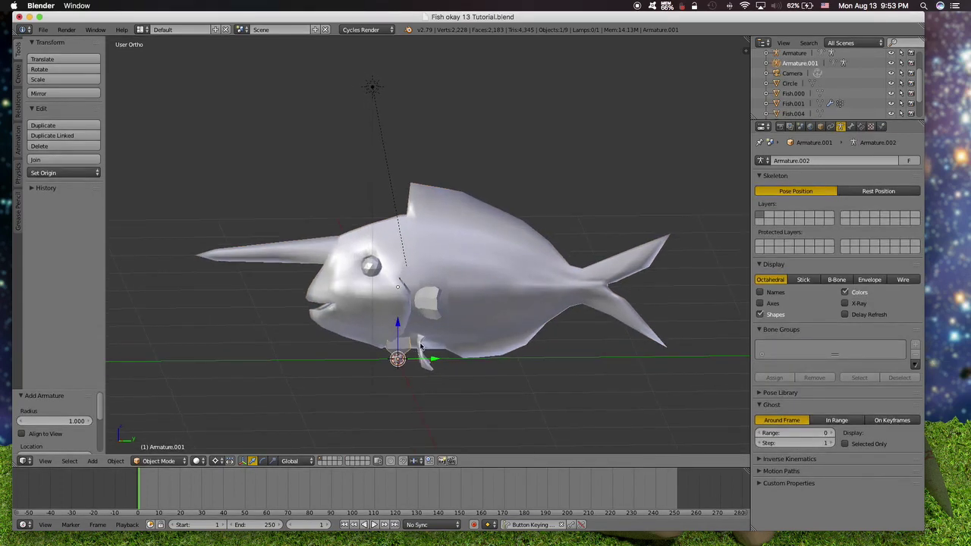
pyautogui.click(846, 303)
# In Edit Mode, snap the bone's tip to the 3D cursor and extend it about 1.471 units along negative Y.
pyautogui.click(161, 462)
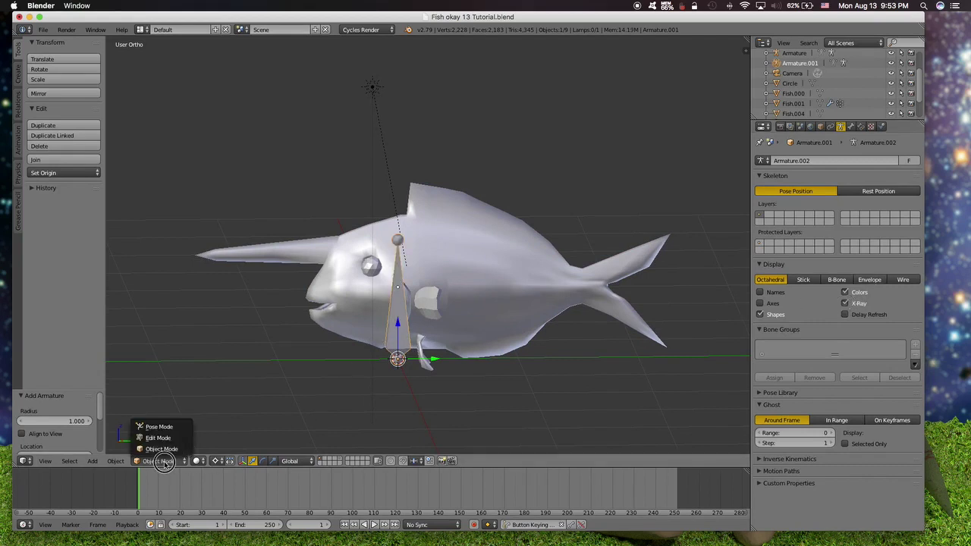
pyautogui.click(163, 441)
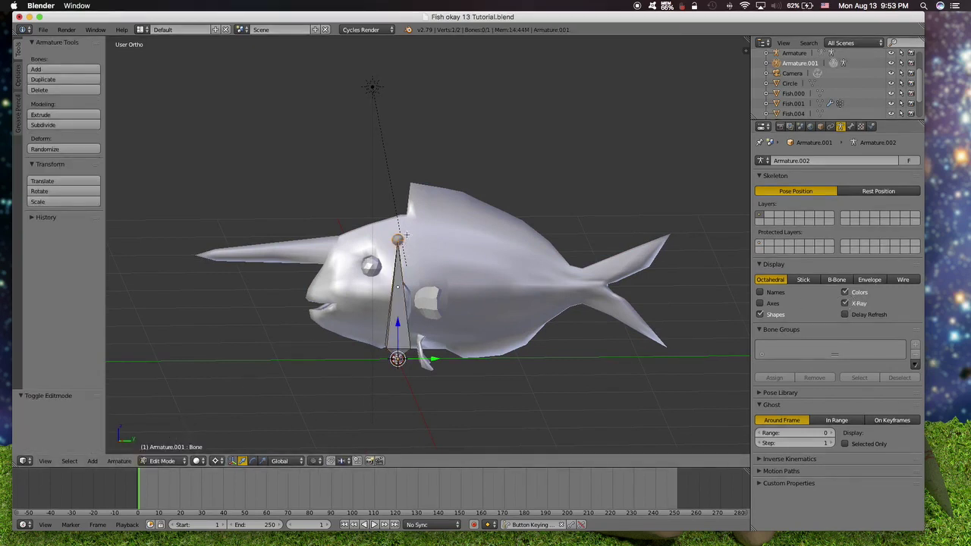
pyautogui.hotkey('shift', 's')
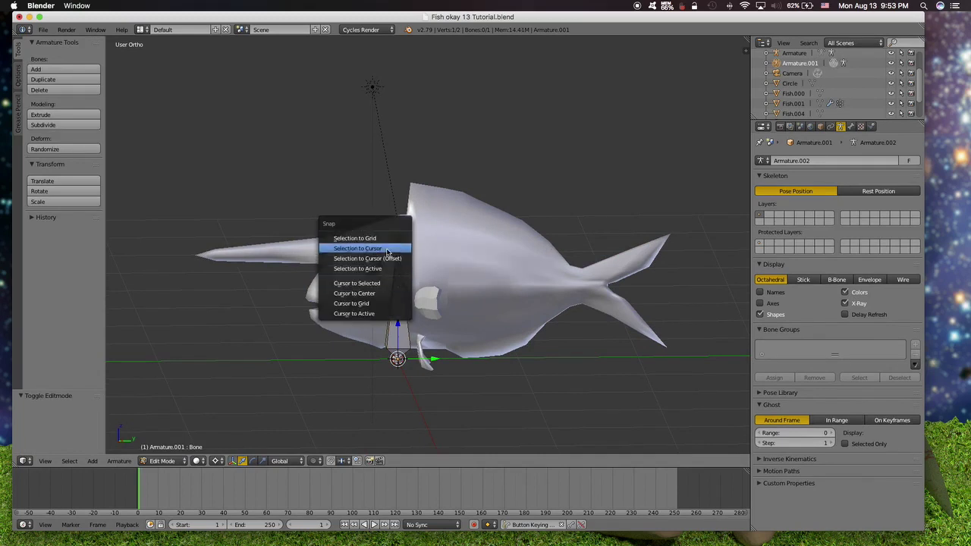
pyautogui.click(388, 249)
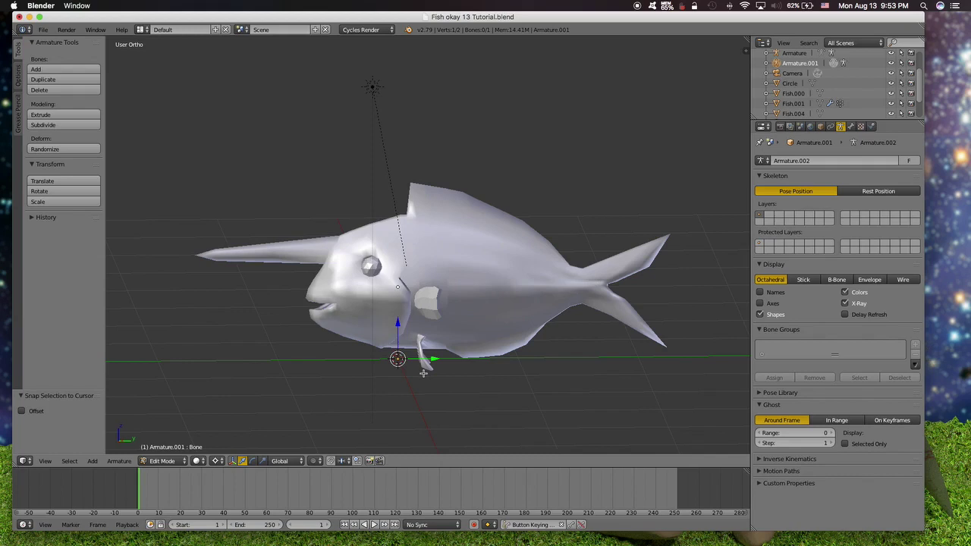
pyautogui.press('e')
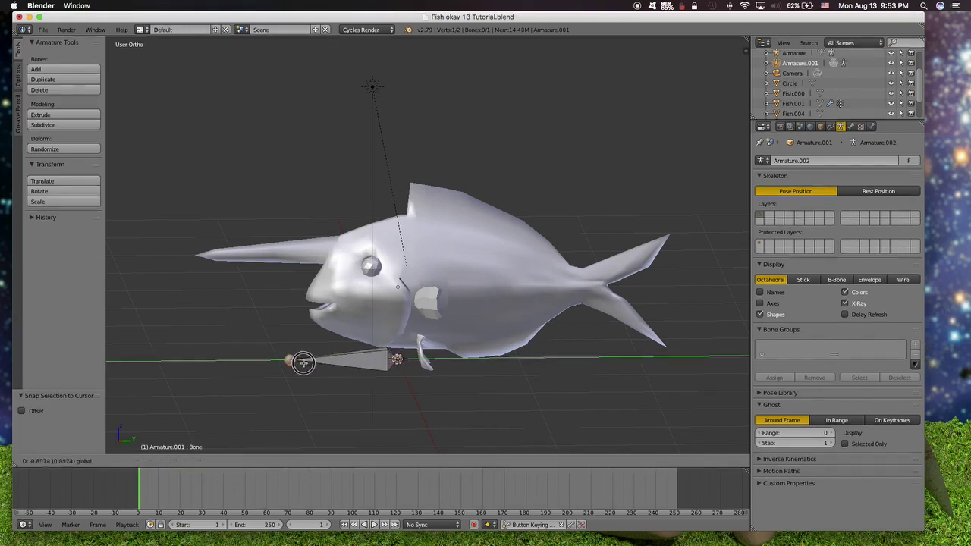
pyautogui.click(258, 366)
pyautogui.moveTo(440, 365); pyautogui.dragTo(451, 377, button='middle')
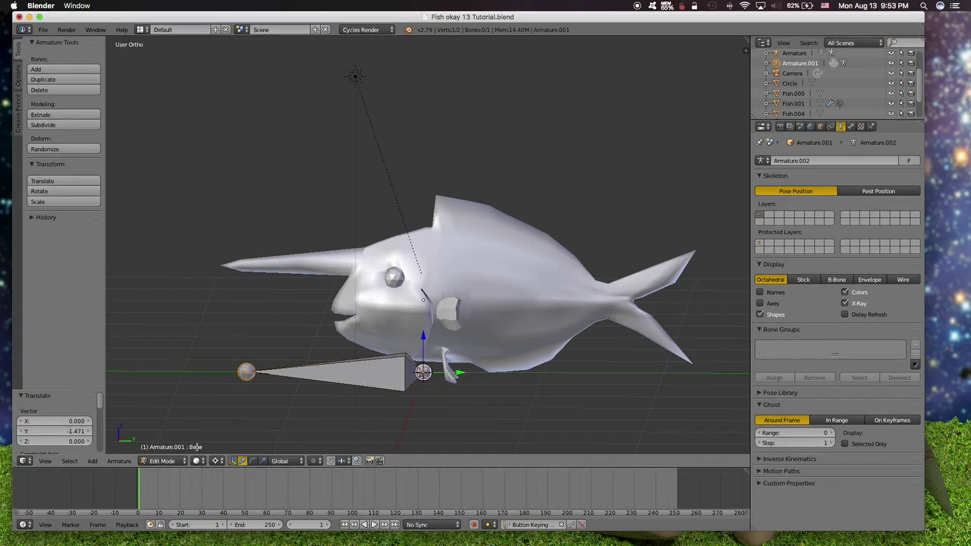
# In Object Mode, shift the armature along Y toward the tail and raise it about 0.553 along Z into the fish's body.
pyautogui.click(161, 461)
pyautogui.click(163, 448)
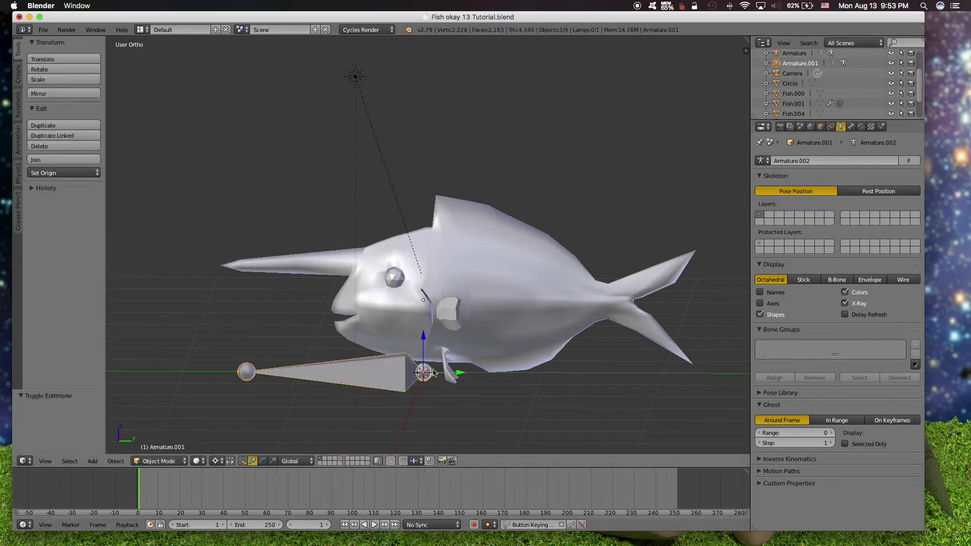
pyautogui.moveTo(457, 375); pyautogui.dragTo(559, 378)
pyautogui.moveTo(422, 355); pyautogui.dragTo(446, 301)
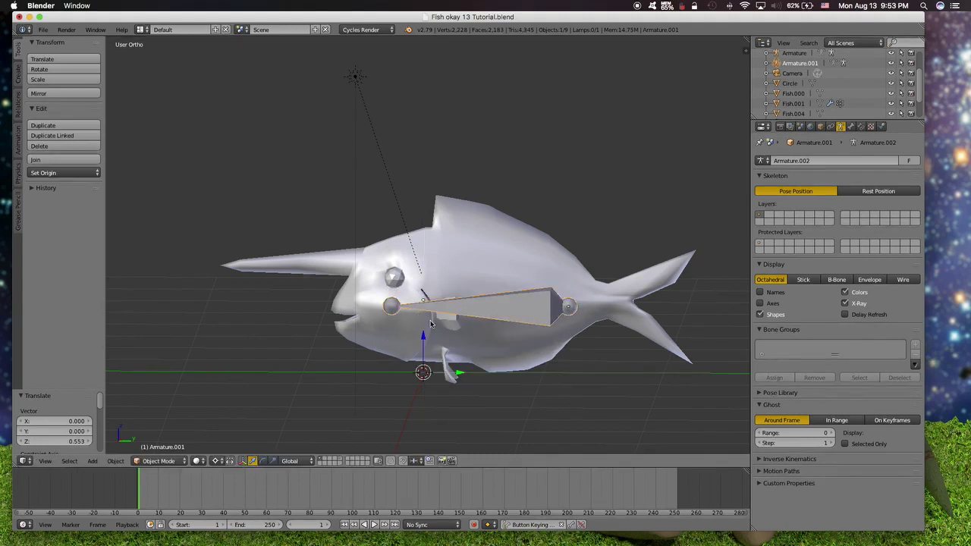
# In Edit Mode, move the bone's tip about 0.560 along negative Y to the fish's mouth.
pyautogui.rightClick(397, 312)
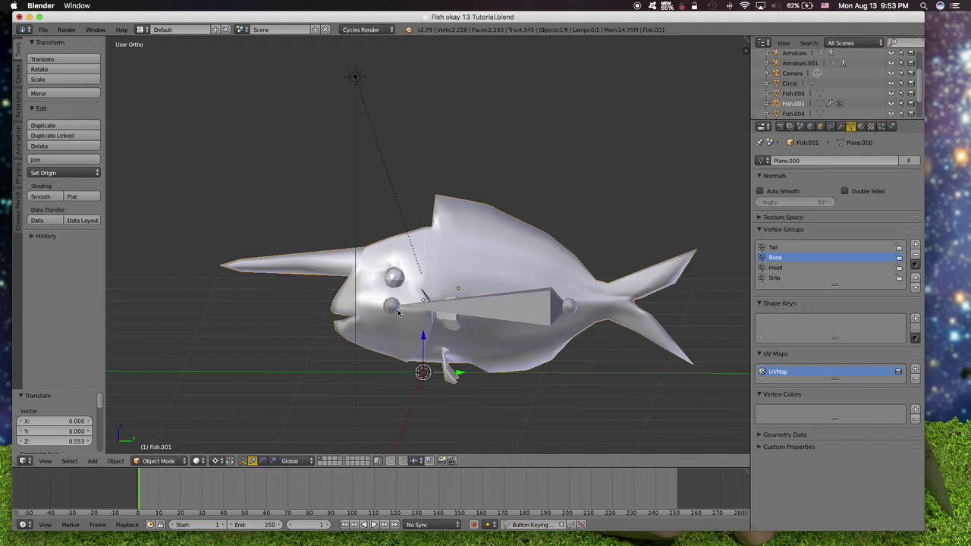
pyautogui.rightClick(530, 307)
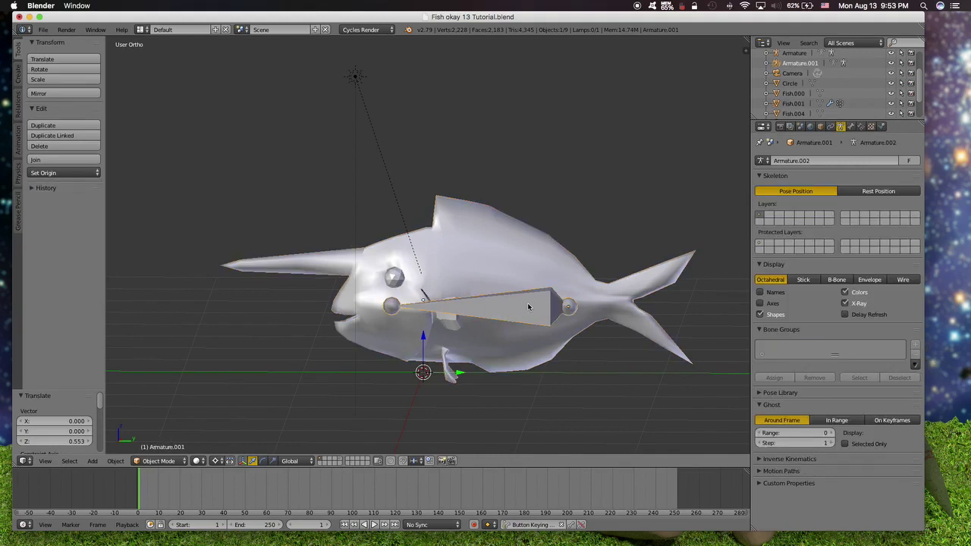
pyautogui.click(167, 460)
pyautogui.click(161, 439)
pyautogui.click(459, 377)
pyautogui.press('g')
pyautogui.press('y')
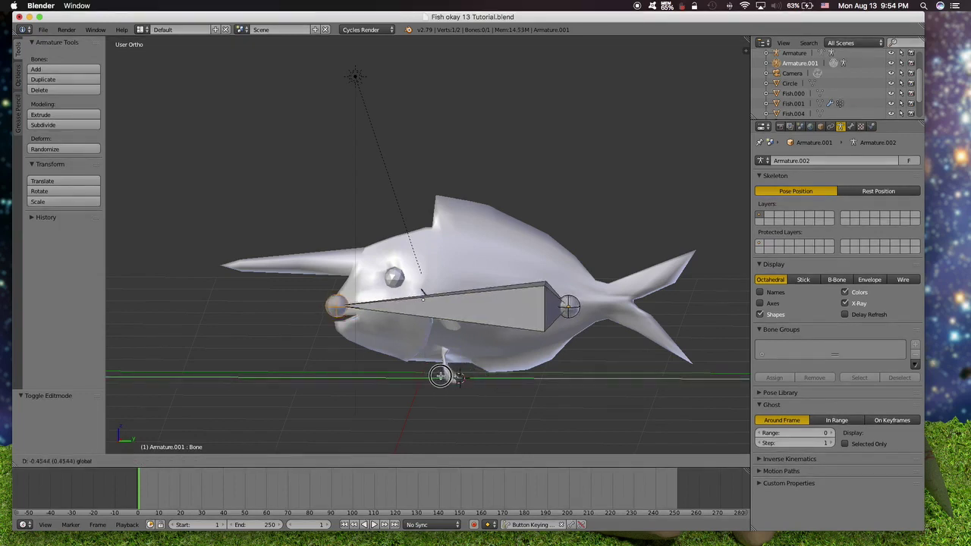
pyautogui.click(429, 376)
# Move the bone's rear joint about 0.551 along Y to the base of the tail fin.
pyautogui.rightClick(568, 306)
pyautogui.press('g')
pyautogui.press('y')
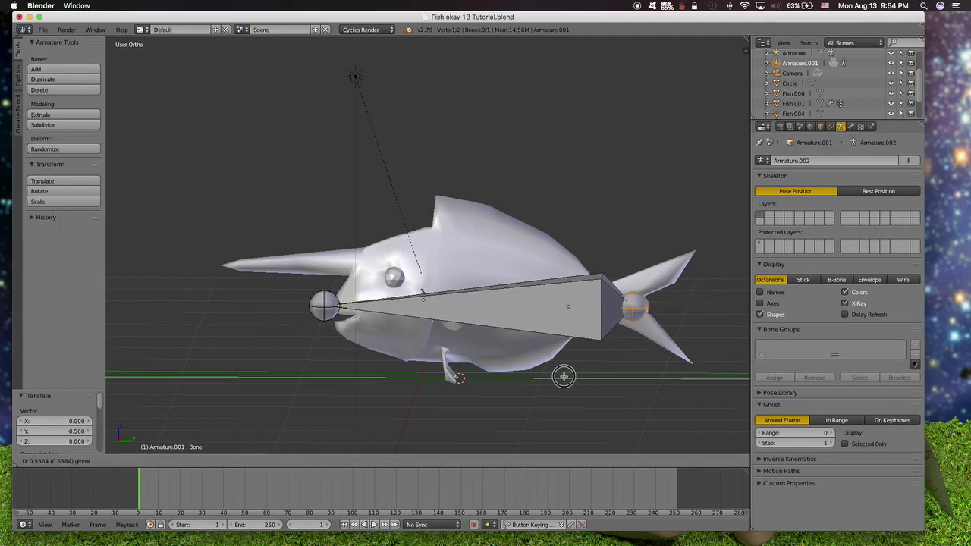
pyautogui.click(563, 376)
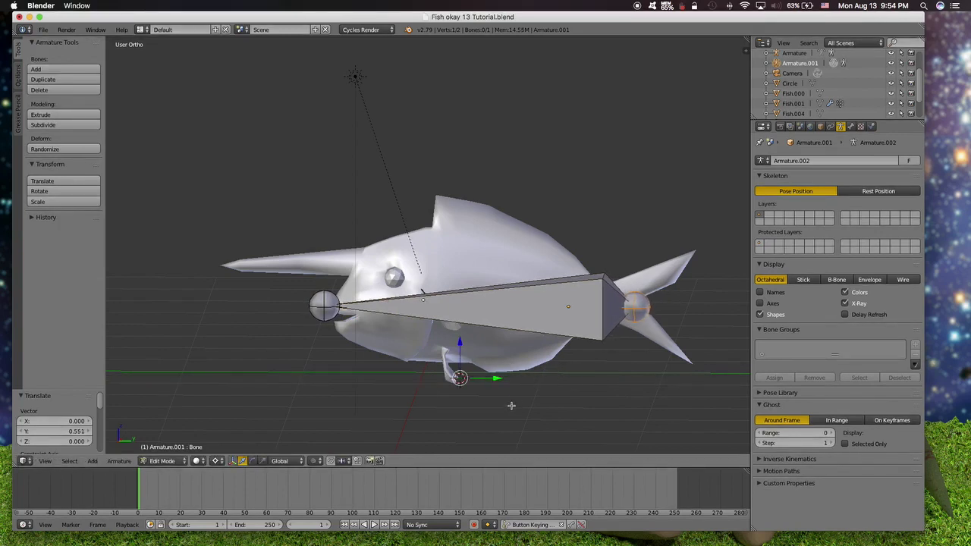
# Set the viewport to perspective projection and the right-side view.
pyautogui.click(45, 460)
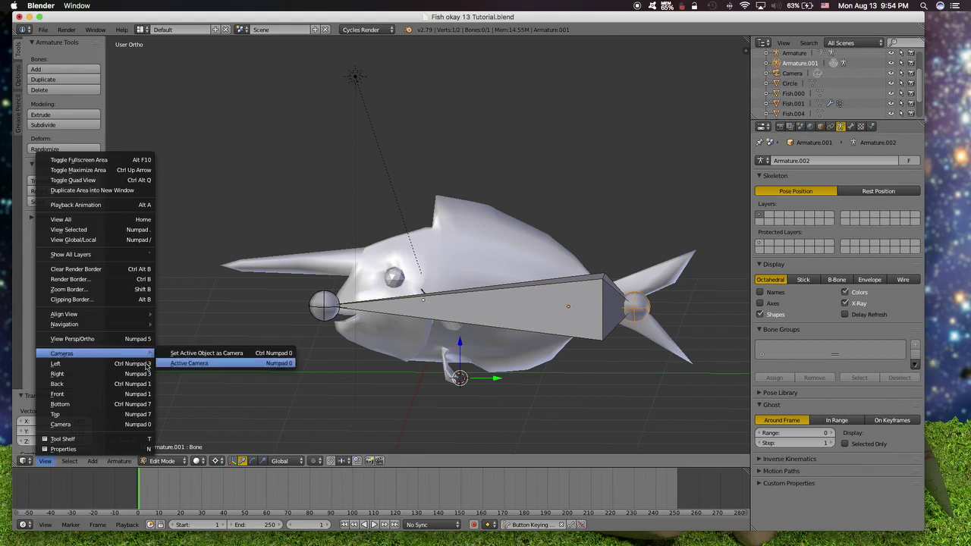
pyautogui.click(134, 339)
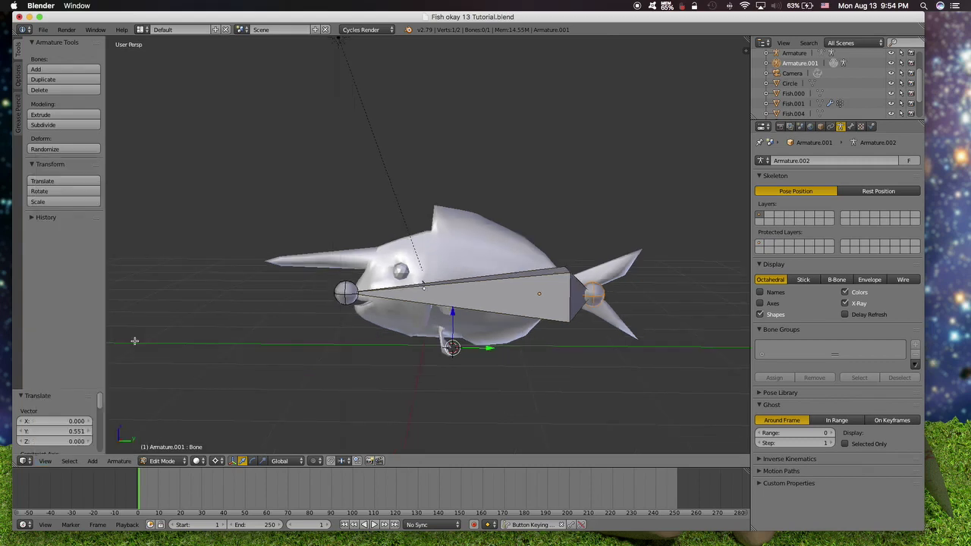
pyautogui.click(61, 460)
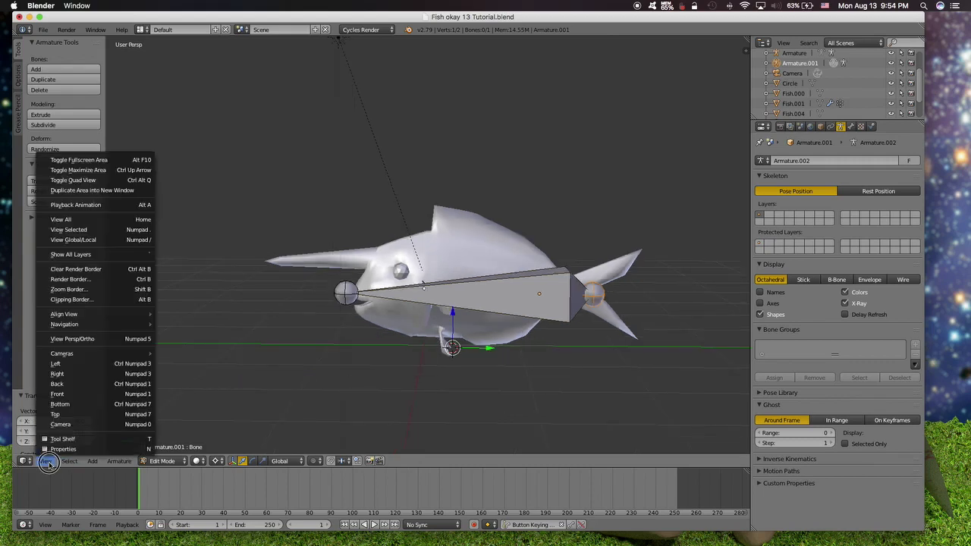
pyautogui.click(83, 377)
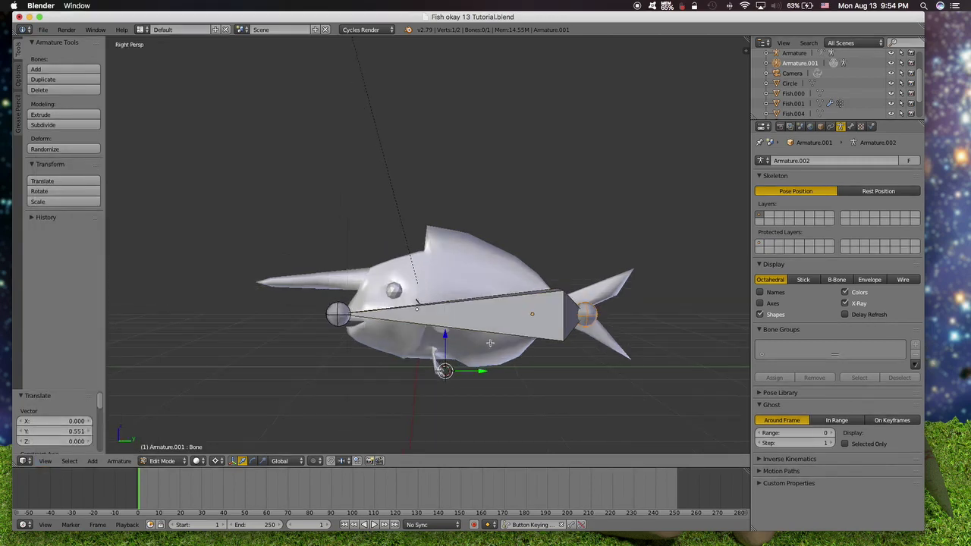
pyautogui.scroll(1, 490, 343)
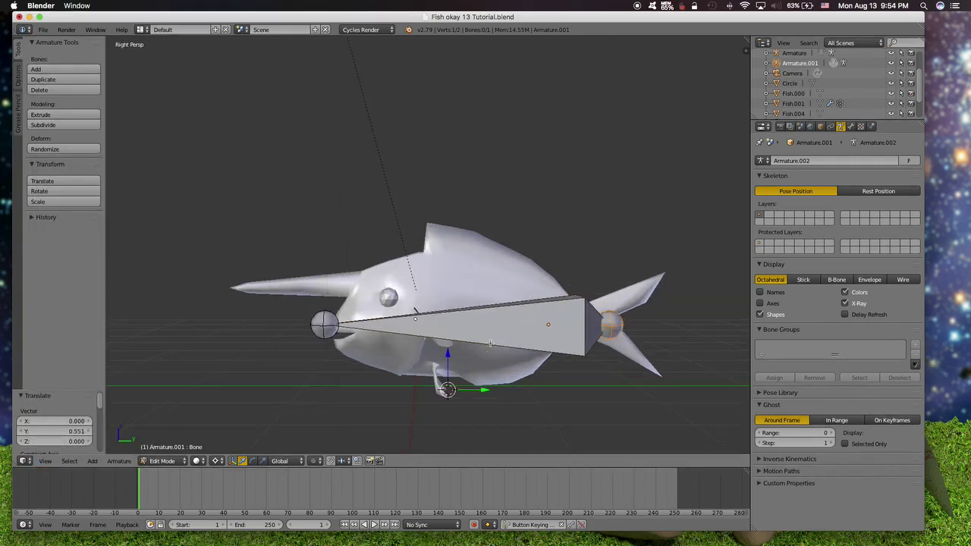
pyautogui.scroll(-1, 505, 382)
pyautogui.scroll(1, 506, 382)
pyautogui.click(163, 460)
pyautogui.click(168, 450)
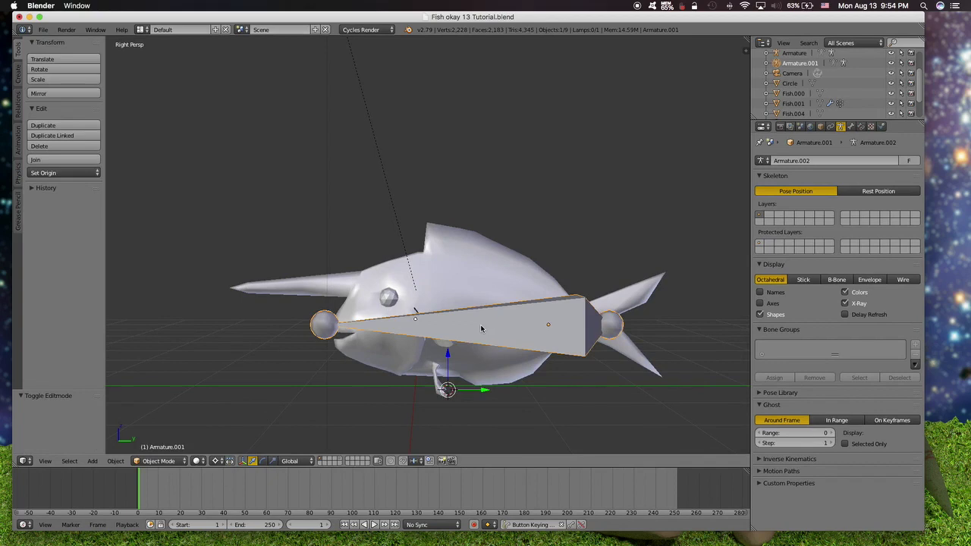
pyautogui.press('w')
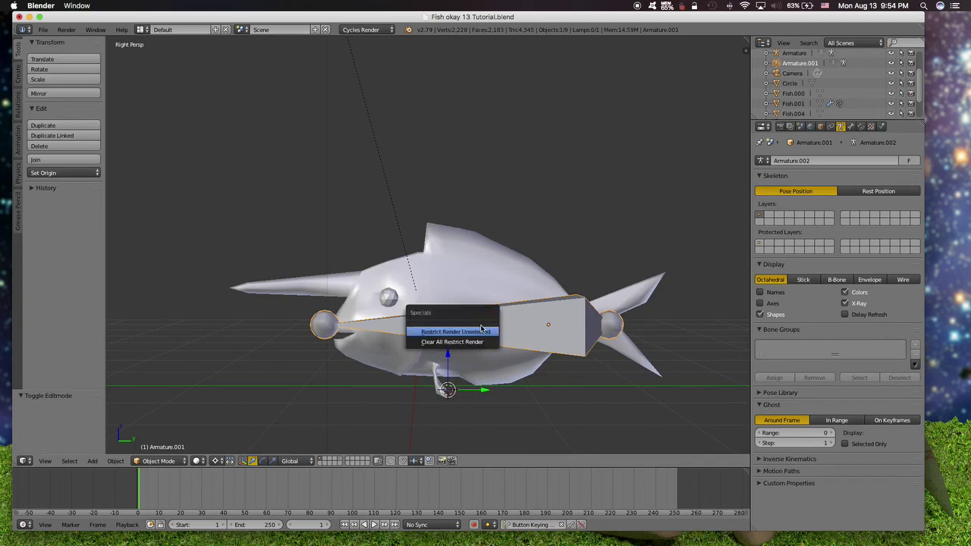
pyautogui.click(467, 270)
pyautogui.rightClick(468, 329)
pyautogui.rightClick(493, 328)
pyautogui.press('w')
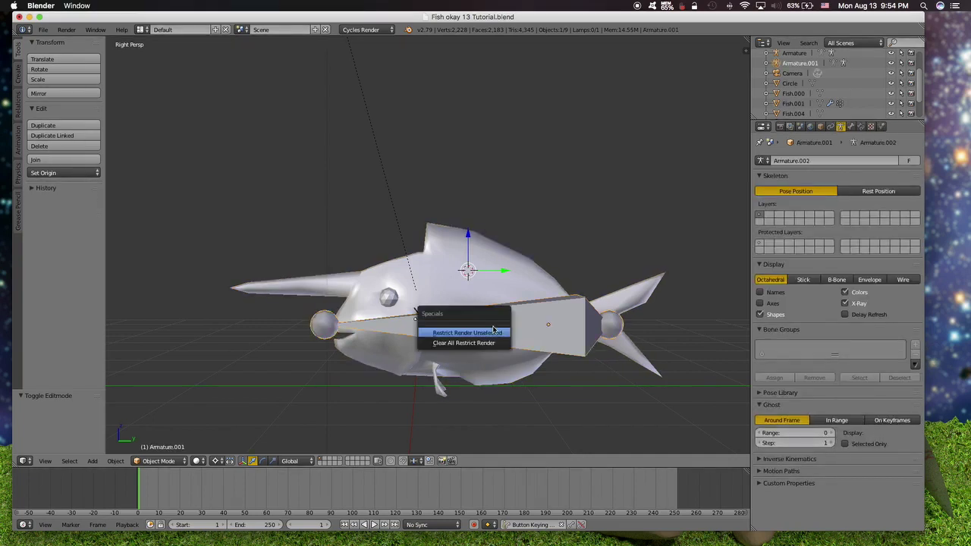
pyautogui.click(523, 288)
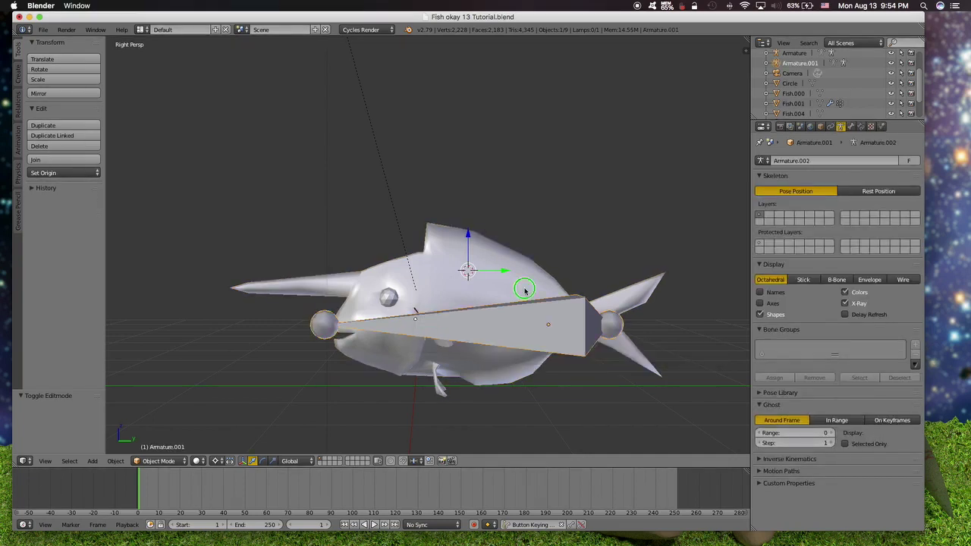
# In Edit Mode, select the whole bone and subdivide it with 2 cuts.
pyautogui.click(158, 460)
pyautogui.click(182, 435)
pyautogui.rightClick(512, 333)
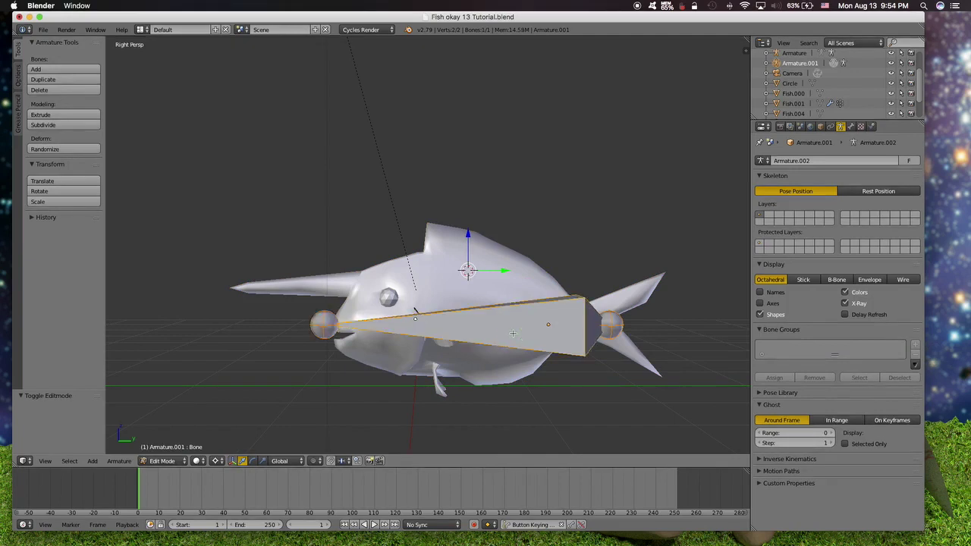
pyautogui.press('w')
pyautogui.click(512, 334)
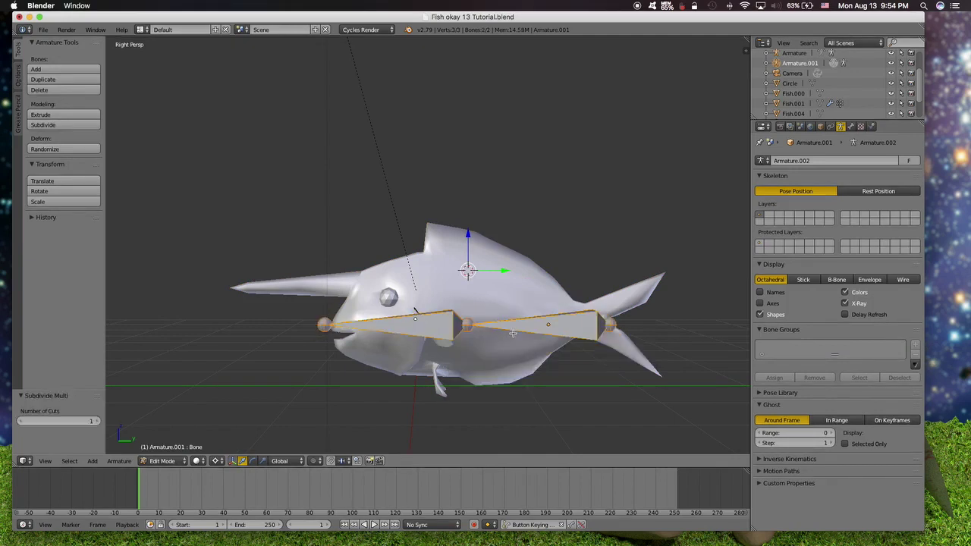
pyautogui.click(98, 421)
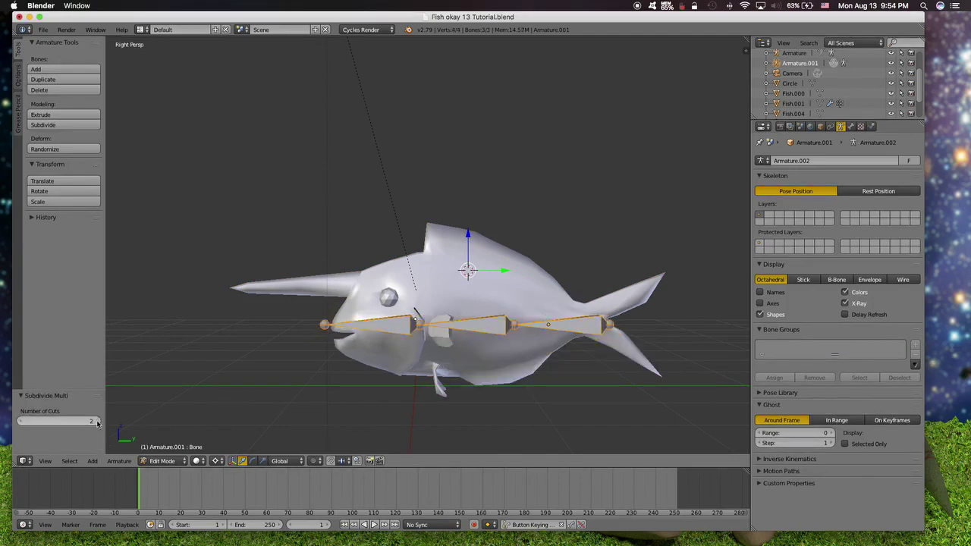
# Move the joint between the middle and rear bones about 0.564 along Y to the base of the tail fin.
pyautogui.moveTo(577, 338); pyautogui.dragTo(518, 243, button='middle')
pyautogui.rightClick(518, 244)
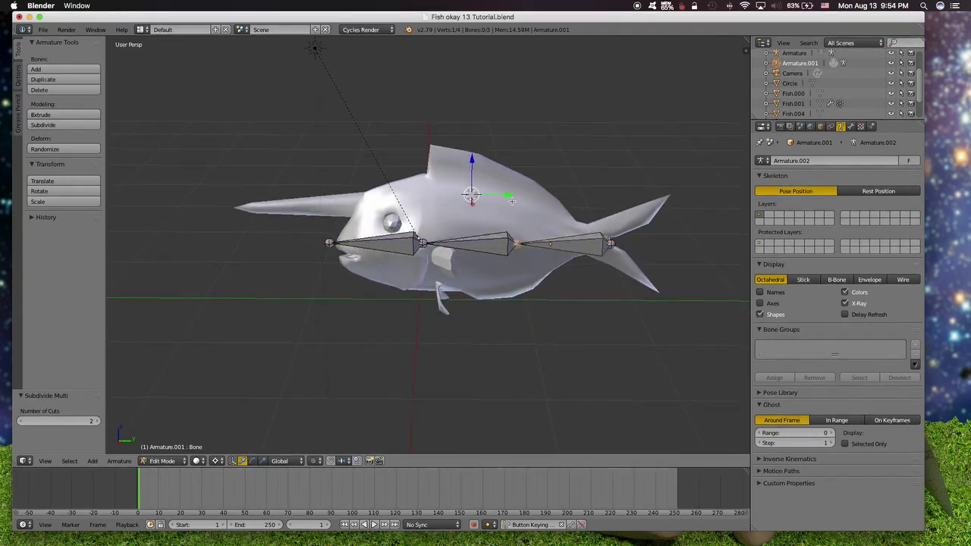
pyautogui.moveTo(506, 195); pyautogui.dragTo(570, 199)
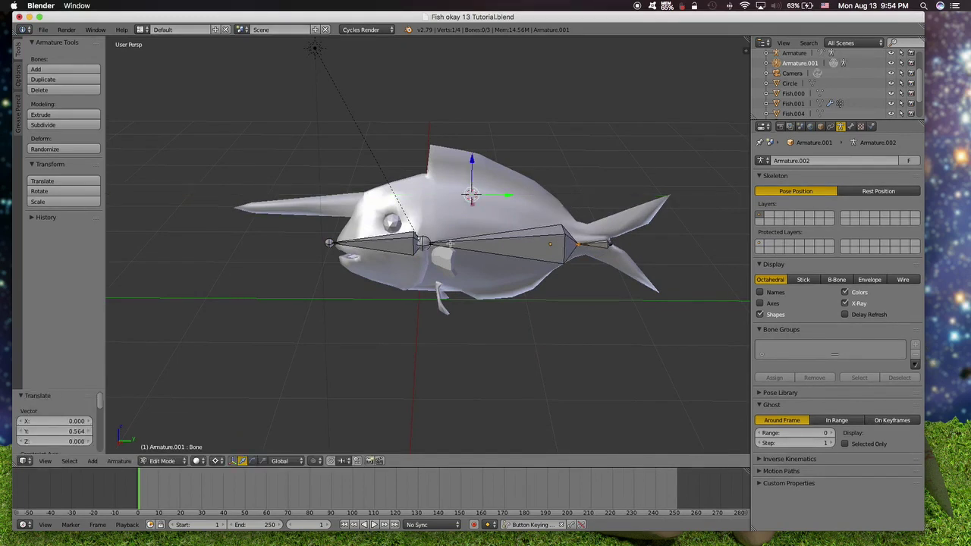
# Move the joint between the front and middle bones along negative Y into the head, below the eye.
pyautogui.rightClick(428, 243)
pyautogui.moveTo(510, 199)
pyautogui.mouseDown()
pyautogui.moveTo(447, 200)
pyautogui.moveTo(499, 195)
pyautogui.mouseUp()
pyautogui.hscroll(3, 507, 212)
pyautogui.hscroll(-6, 506, 212)
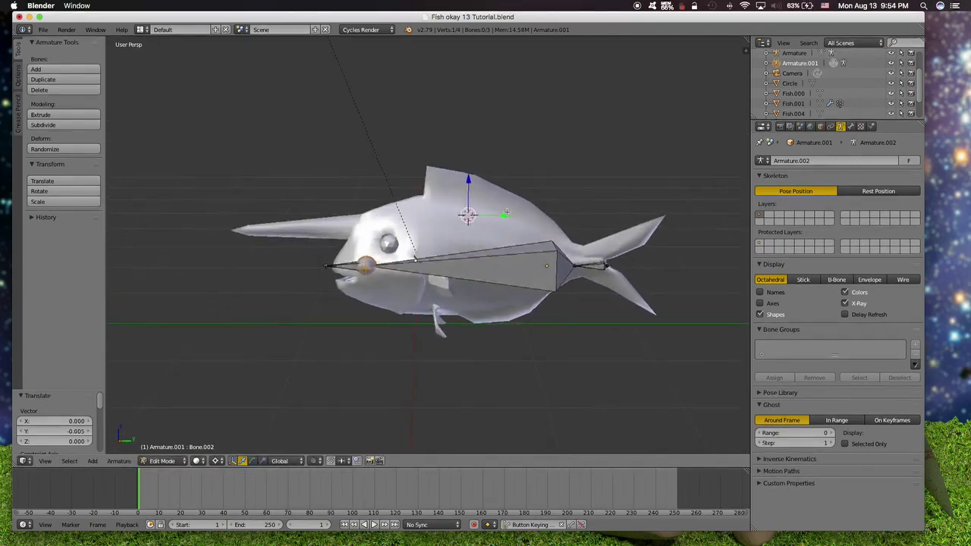
pyautogui.scroll(-3, 507, 212)
pyautogui.hscroll(-5, 518, 243)
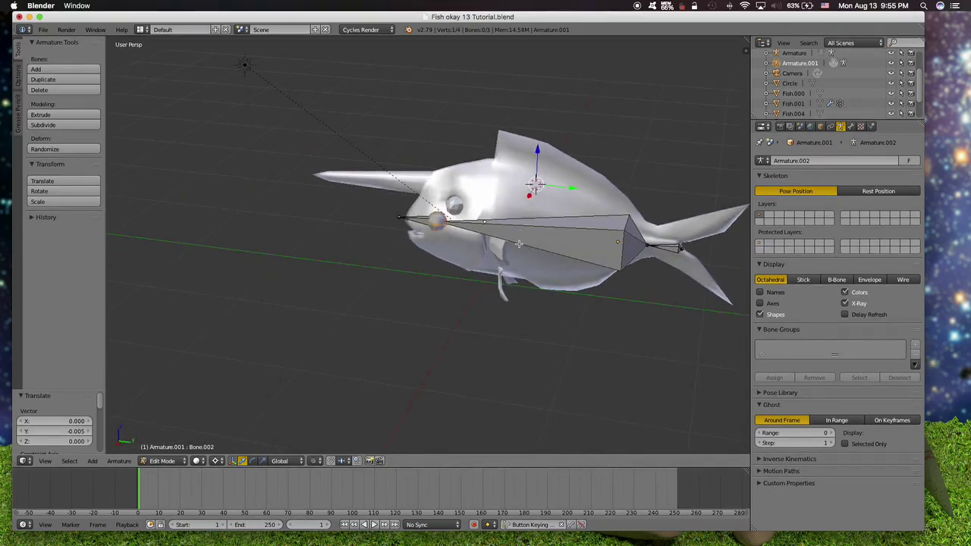
pyautogui.hscroll(3, 532, 244)
pyautogui.hscroll(-6, 532, 245)
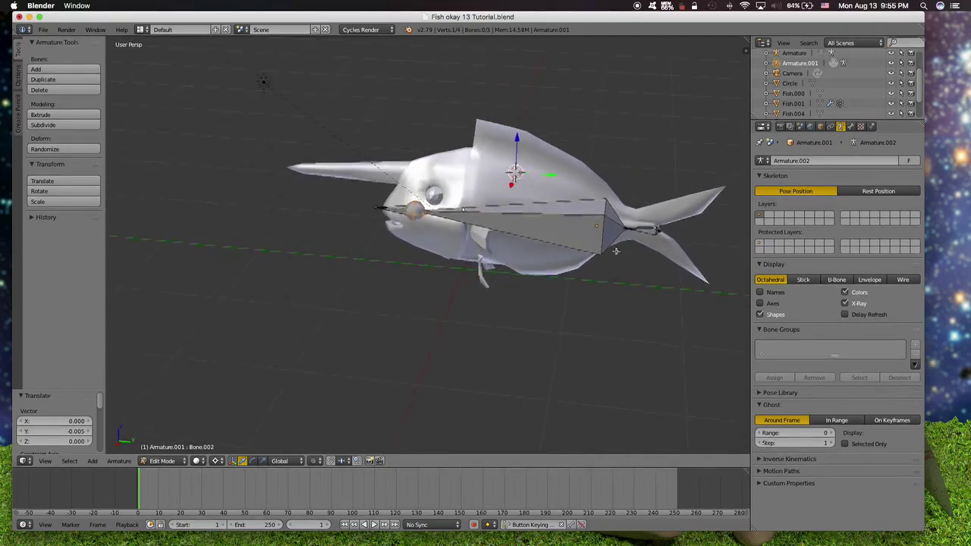
# Move the joint between the head bone and the middle bone about 0.082 back along Y.
pyautogui.rightClick(658, 230)
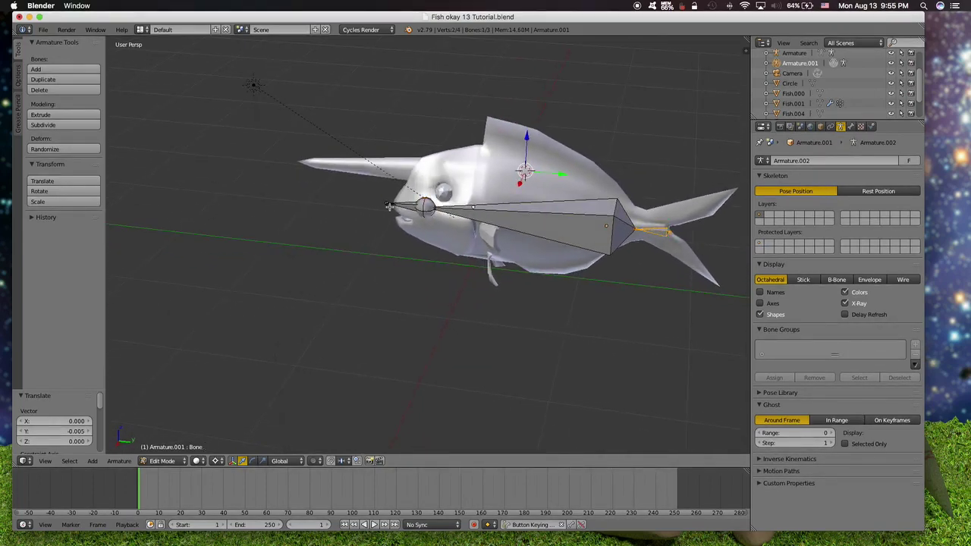
pyautogui.rightClick(389, 207)
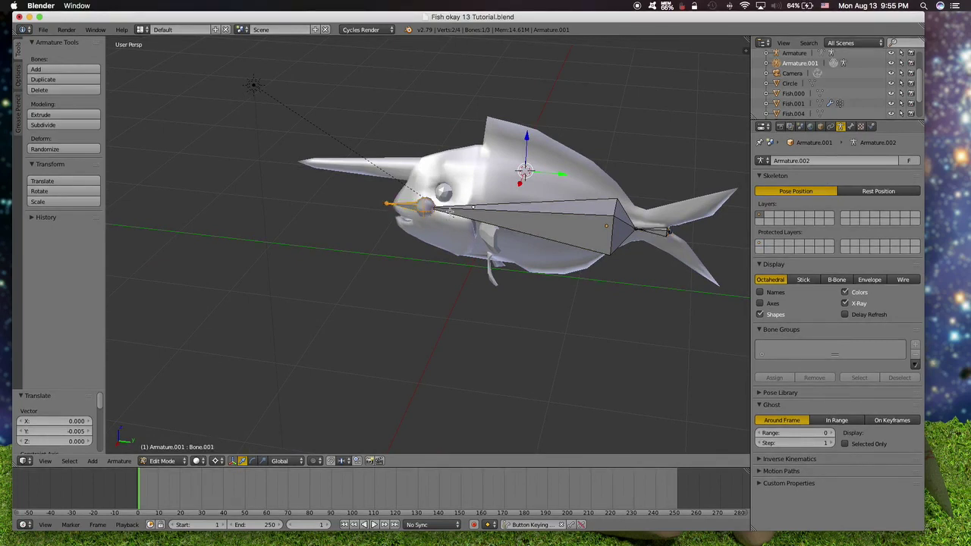
pyautogui.rightClick(423, 207)
pyautogui.moveTo(560, 173); pyautogui.dragTo(562, 177)
# Select the tail bone and inspect the armature from the top view.
pyautogui.rightClick(667, 233)
pyautogui.rightClick(656, 233)
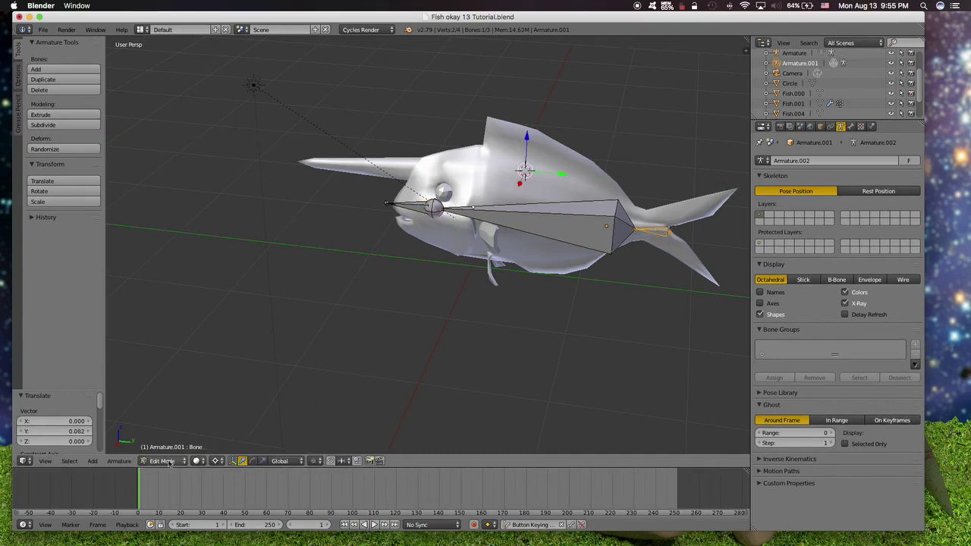
pyautogui.click(46, 461)
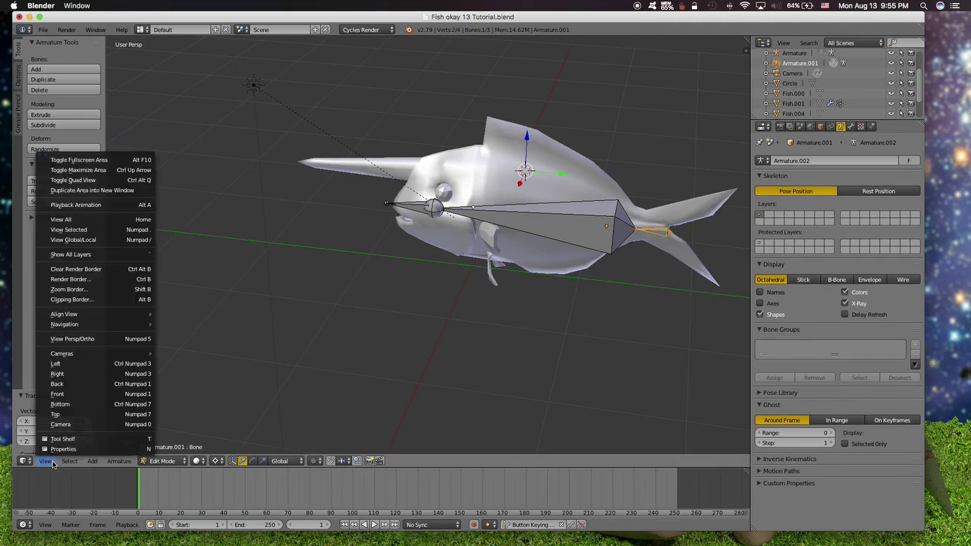
pyautogui.click(97, 414)
pyautogui.hscroll(5, 331, 341)
pyautogui.scroll(-5, 332, 340)
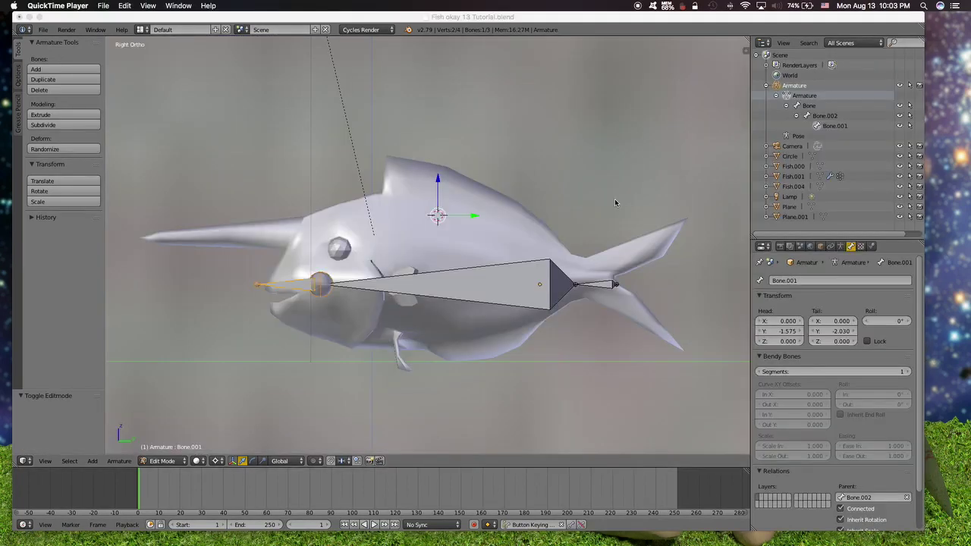
pyautogui.rightClick(473, 292)
pyautogui.rightClick(481, 271)
pyautogui.click(450, 303)
pyautogui.rightClick(489, 278)
pyautogui.rightClick(595, 289)
pyautogui.rightClick(502, 290)
# Rename the front bone, at the fish's mouth, as Head.
pyautogui.rightClick(289, 285)
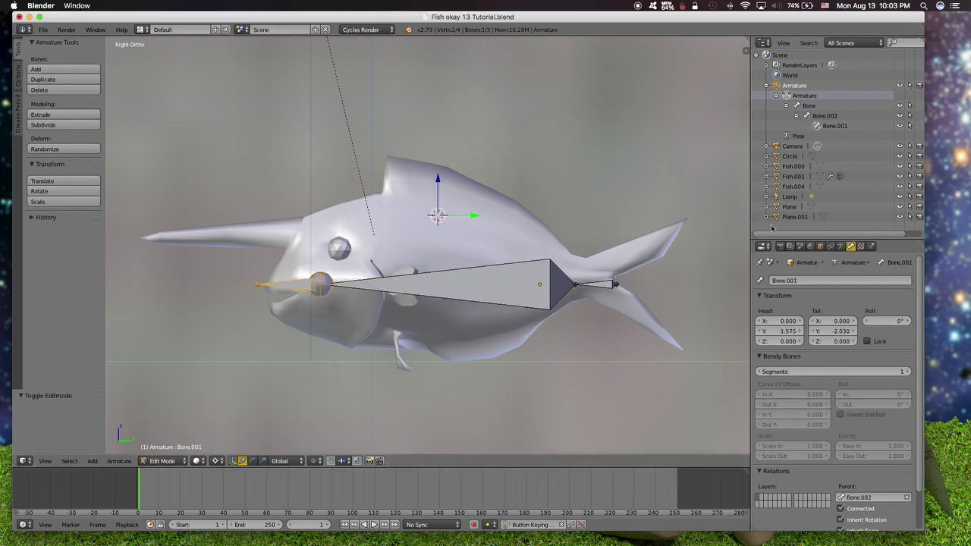
pyautogui.click(819, 280)
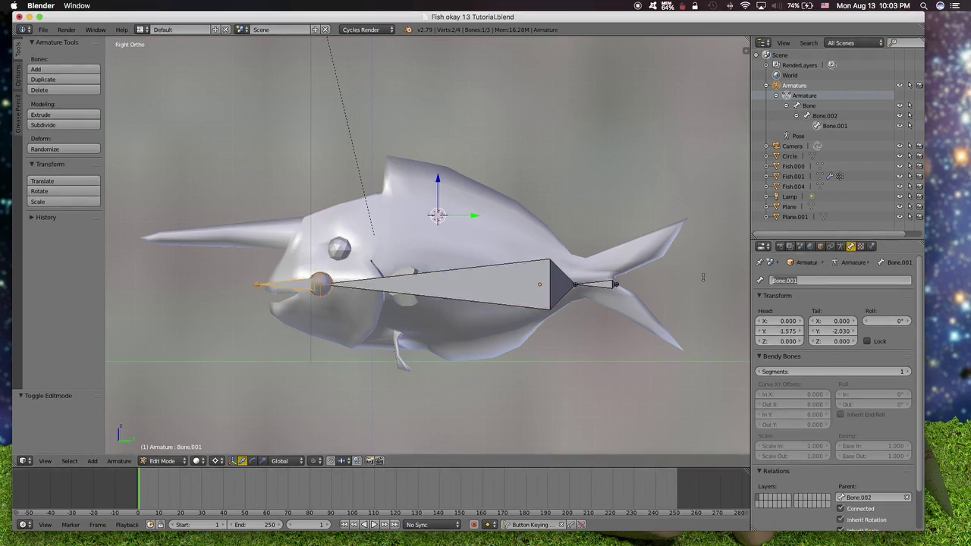
pyautogui.write('B')
pyautogui.press('Return')
# Rename the rear bone, at the base of the tail fin, as Tail.
pyautogui.rightClick(606, 285)
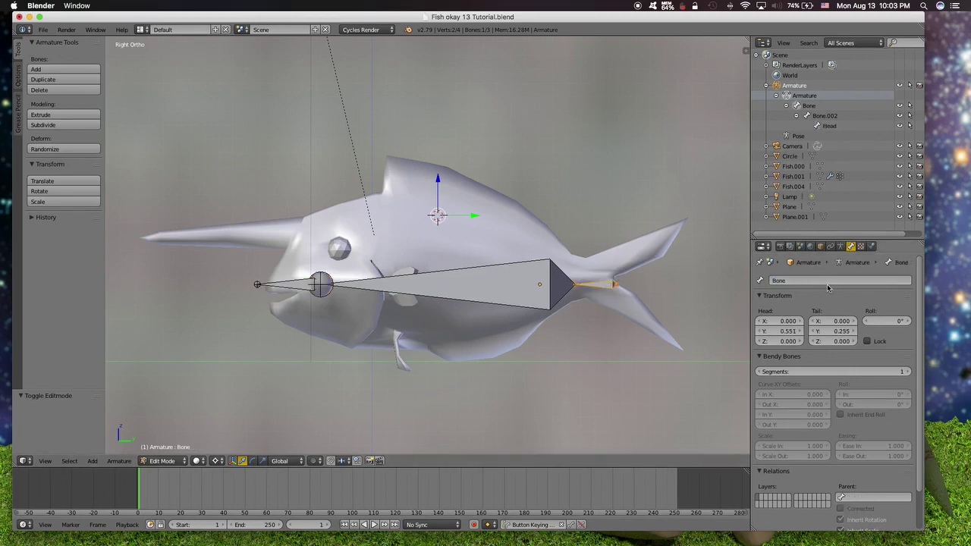
pyautogui.click(777, 280)
pyautogui.press('BackSpace')
pyautogui.write('Tail')
pyautogui.press('Return')
# Rename the long middle bone as Fish bone.
pyautogui.rightClick(486, 261)
pyautogui.click(782, 279)
pyautogui.press('BackSpace')
pyautogui.write('Fish bone')
pyautogui.press('Return')
# Select the Fish bone and set the armature's bone display to B-Bone.
pyautogui.rightClick(294, 283)
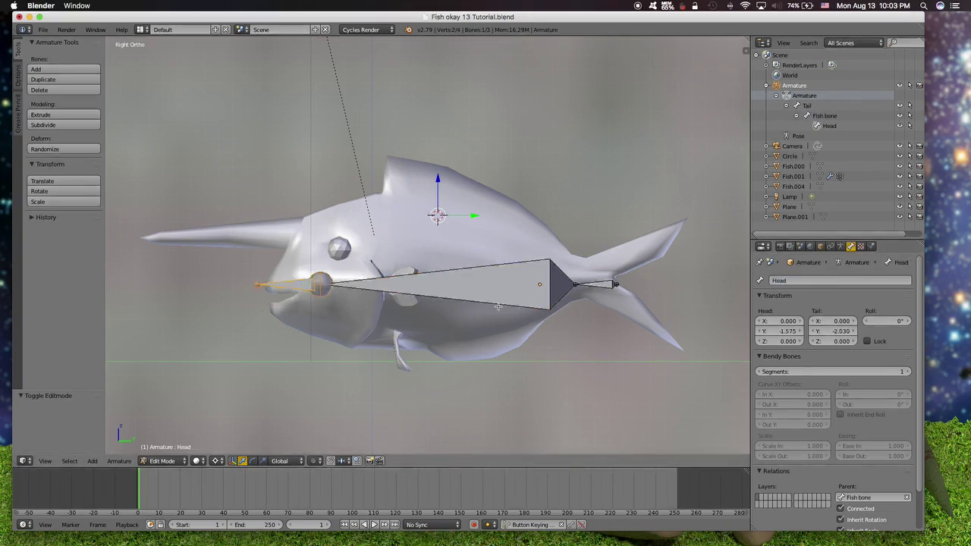
pyautogui.rightClick(489, 281)
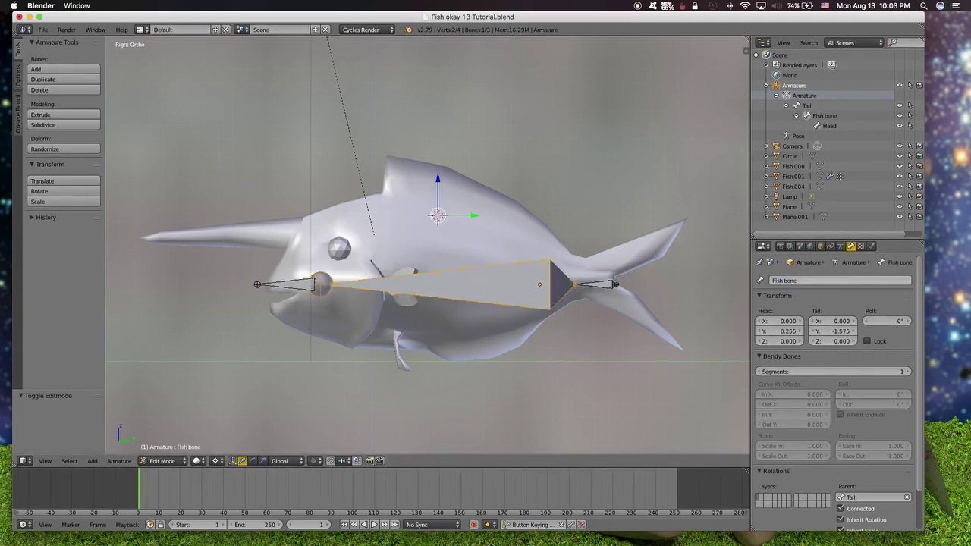
pyautogui.click(840, 245)
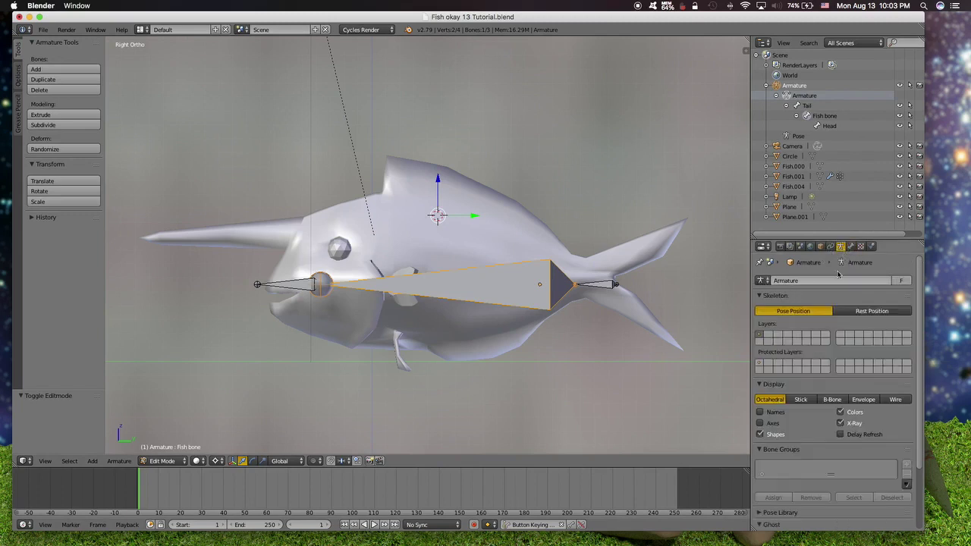
pyautogui.scroll(-4, 851, 393)
pyautogui.click(832, 322)
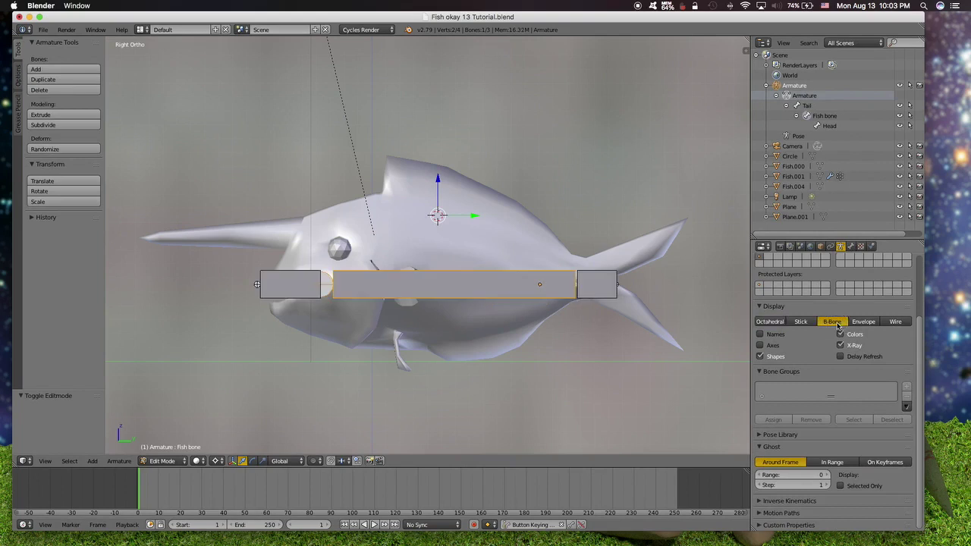
pyautogui.rightClick(279, 284)
pyautogui.rightClick(436, 284)
pyautogui.rightClick(607, 292)
pyautogui.rightClick(275, 279)
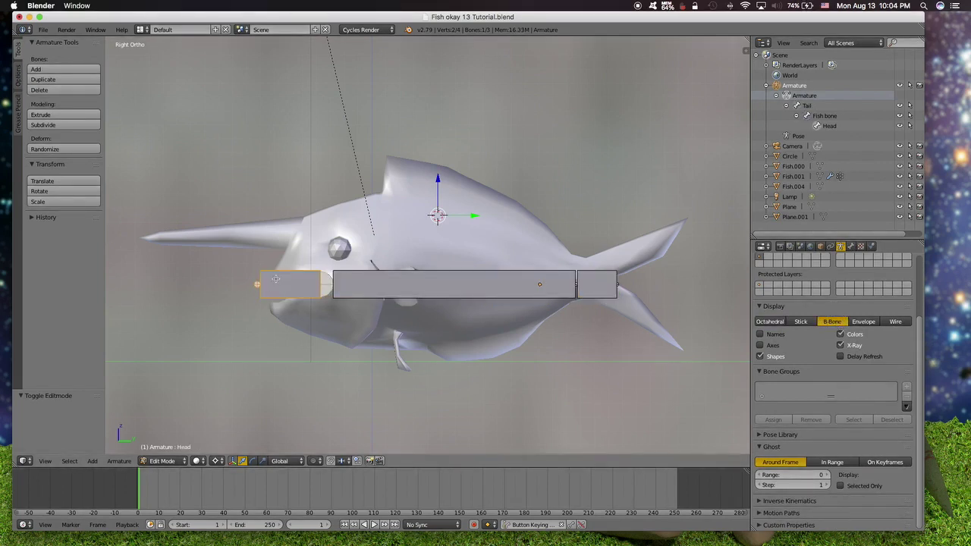
# Select the middle Fish bone and set its Bendy Bones segments to 7.
pyautogui.rightClick(383, 285)
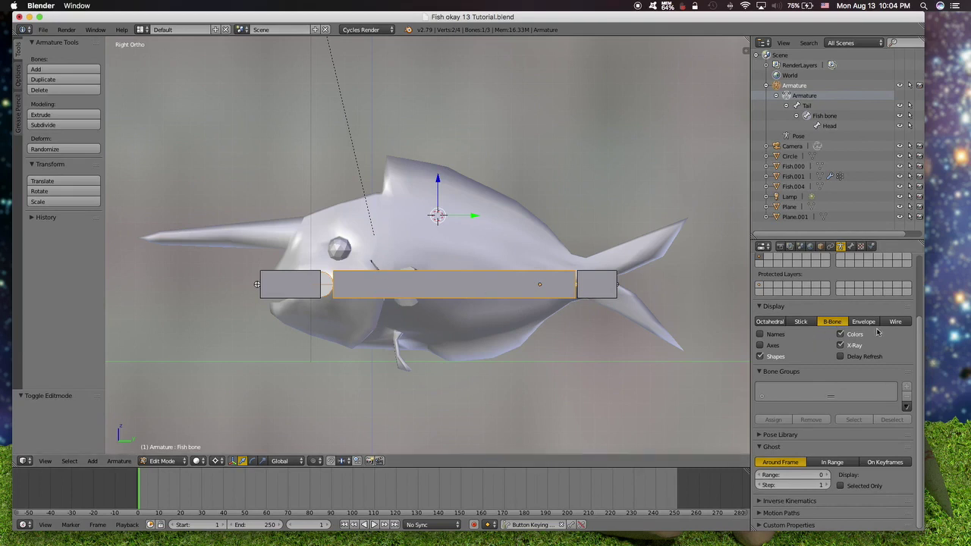
pyautogui.scroll(4, 892, 395)
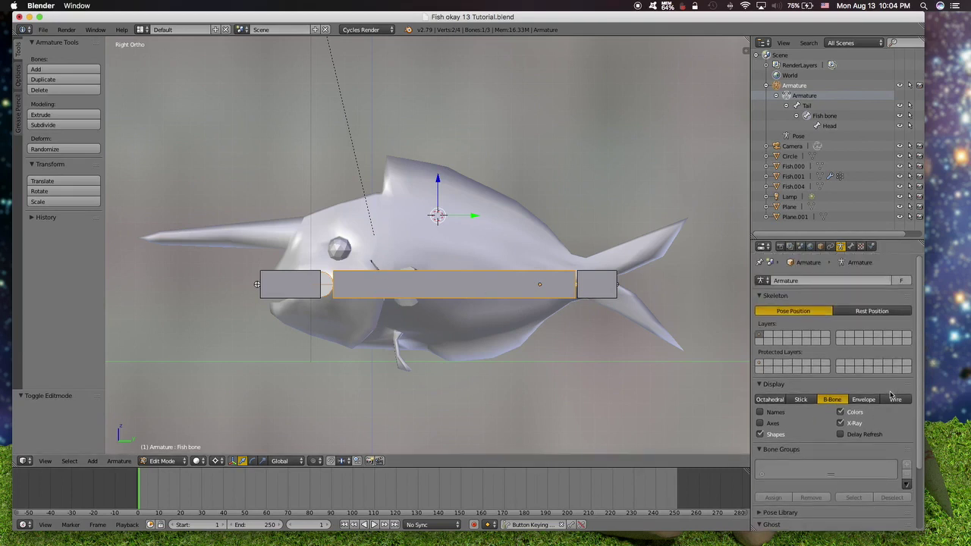
pyautogui.scroll(-4, 892, 394)
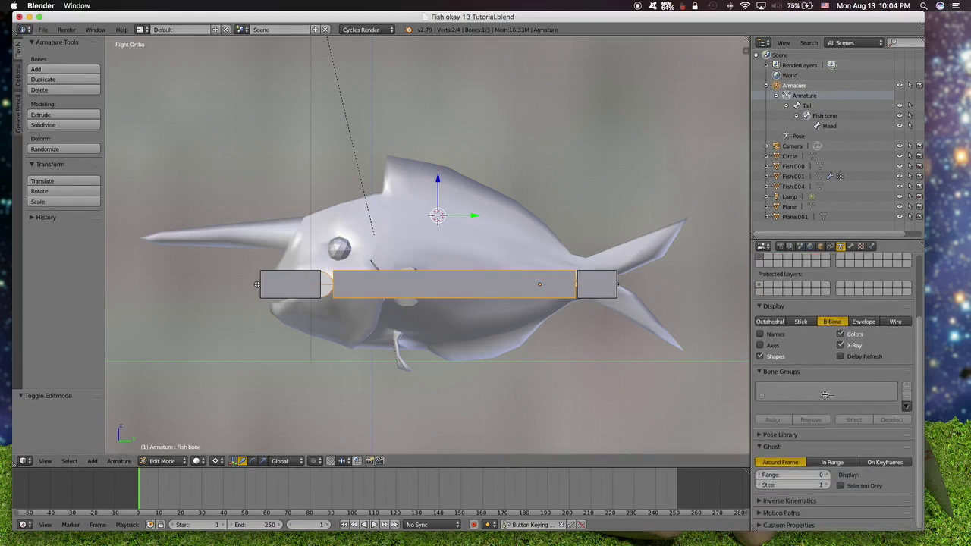
pyautogui.click(851, 246)
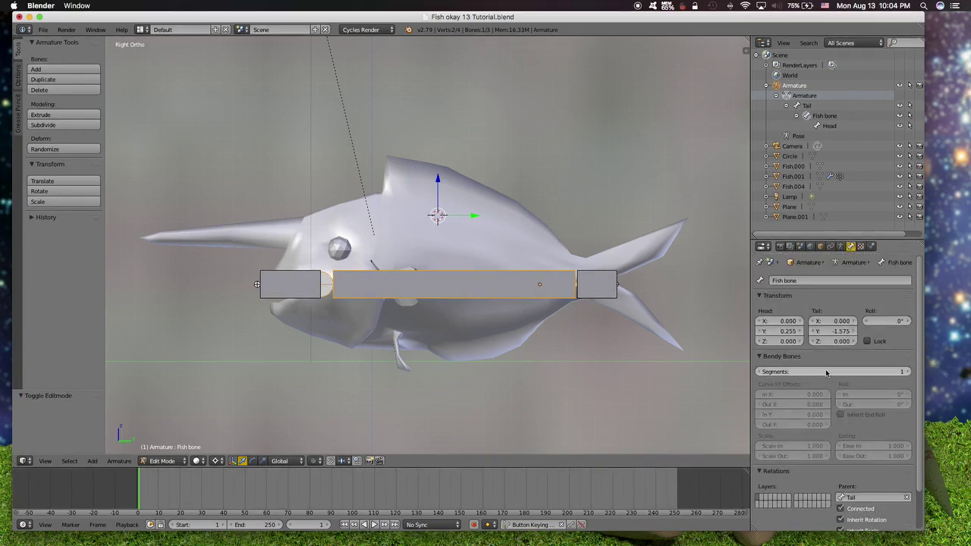
pyautogui.click(908, 372)
pyautogui.click(908, 371)
pyautogui.click(908, 372)
pyautogui.click(908, 372)
pyautogui.click(908, 371)
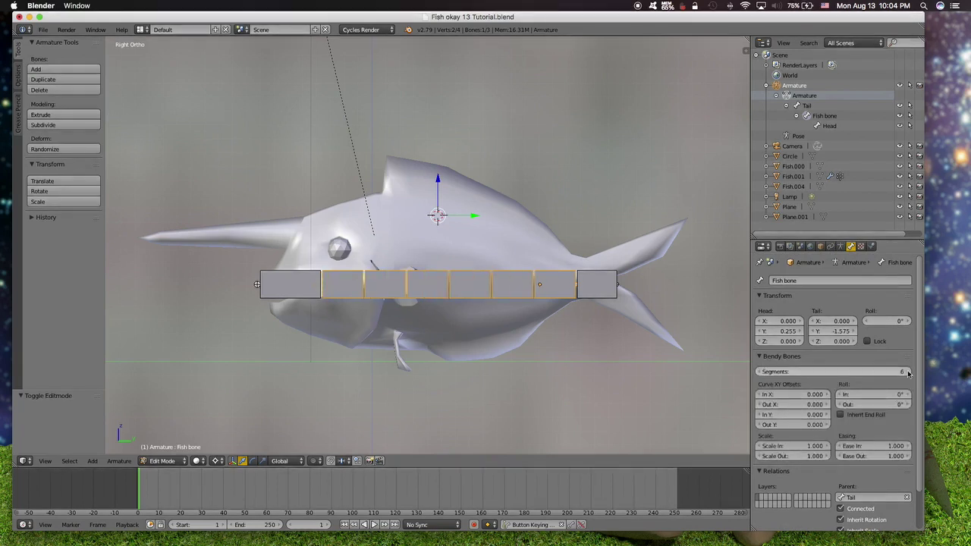
pyautogui.click(908, 372)
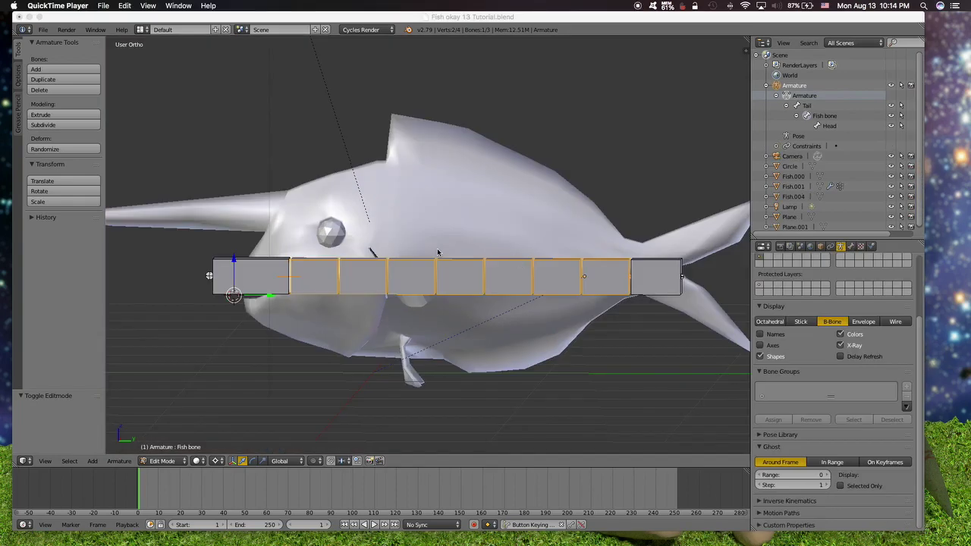
# Select the Head bone and clear its parent.
pyautogui.click(233, 285)
pyautogui.click(276, 270)
pyautogui.moveTo(372, 322); pyautogui.dragTo(372, 329, button='middle')
pyautogui.click(250, 265)
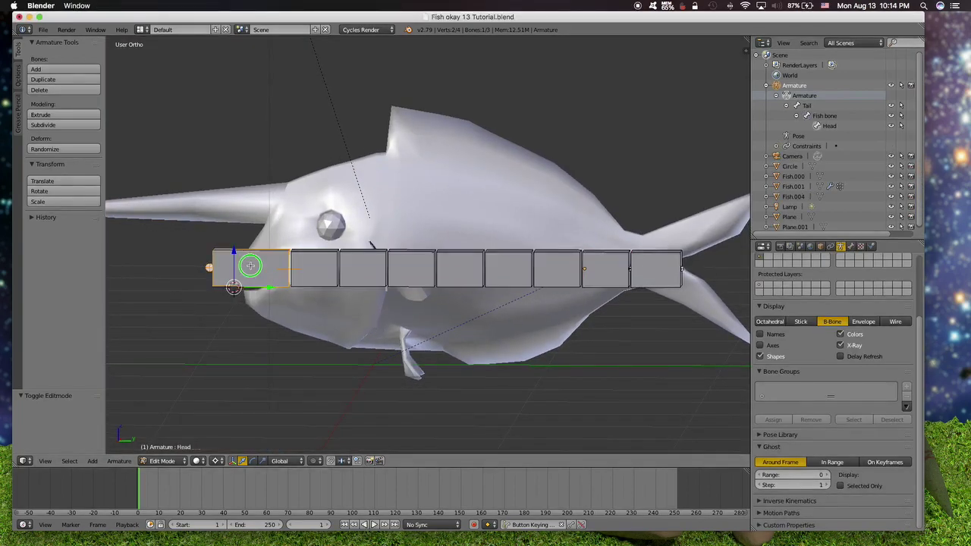
pyautogui.hotkey('alt', 'p')
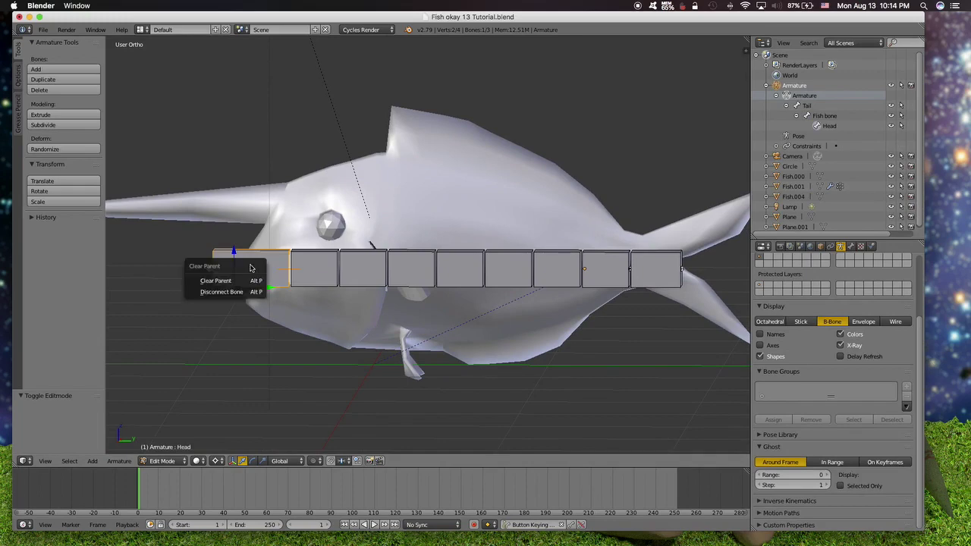
pyautogui.click(252, 280)
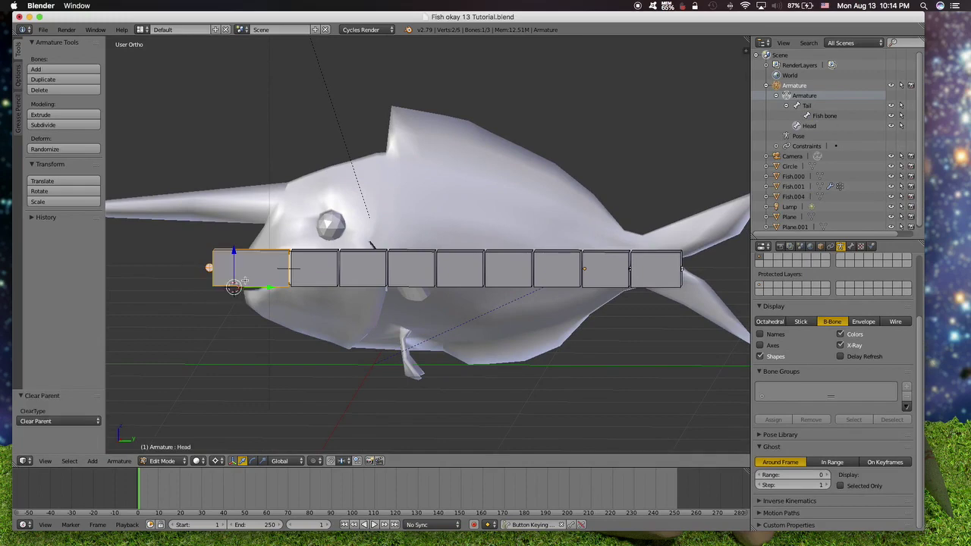
# Try to move the Fish bone's front joint along the Y axis.
pyautogui.scroll(1, 301, 288)
pyautogui.moveTo(301, 288); pyautogui.dragTo(289, 294, button='middle')
pyautogui.rightClick(275, 238)
pyautogui.rightClick(245, 238)
pyautogui.press('g')
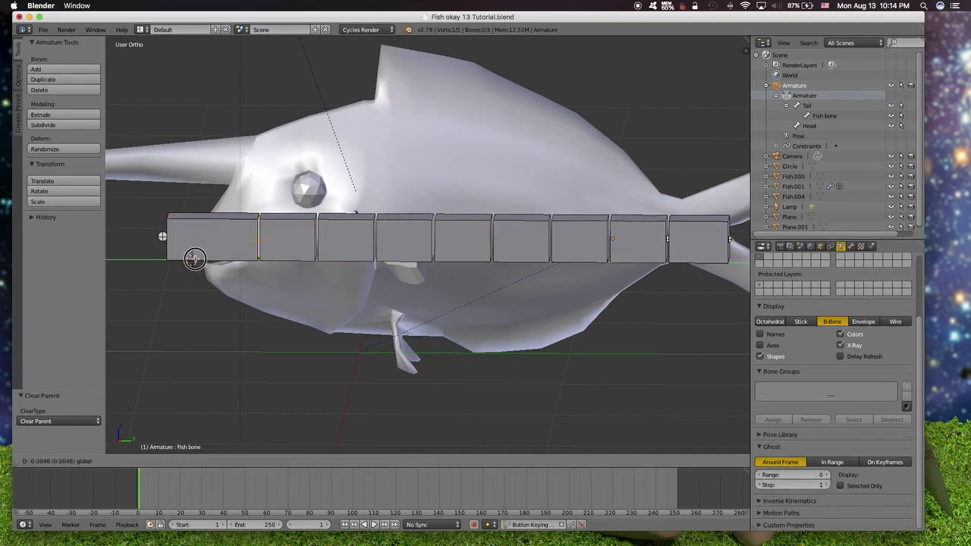
pyautogui.press('y')
pyautogui.click(313, 254)
pyautogui.hotkey('ctrl', 'z')
# Try to move the unparented Head bone along the Y axis.
pyautogui.rightClick(230, 241)
pyautogui.press('g')
pyautogui.press('y')
pyautogui.rightClick(187, 258)
pyautogui.hotkey('ctrl', 'space')
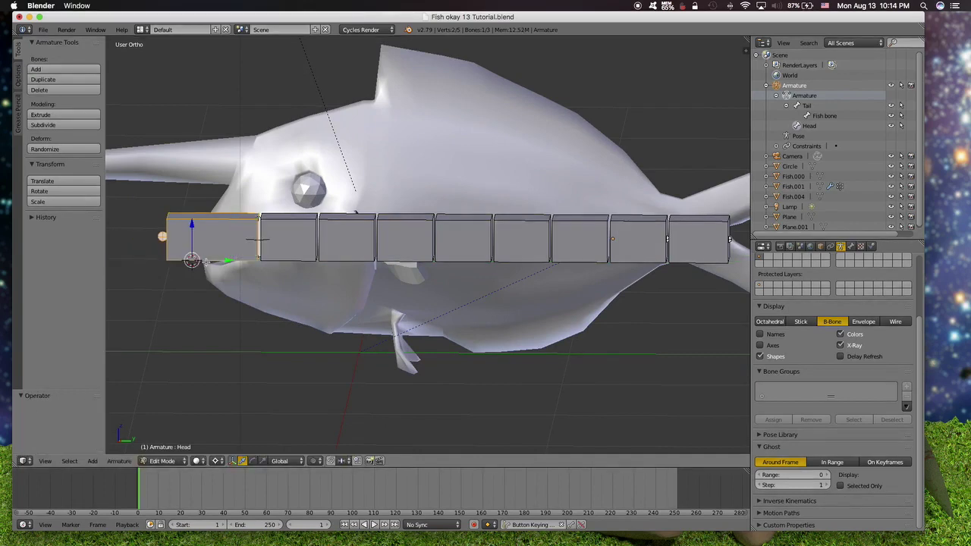
# Select the Fish bone, show its bone properties and switch the armature to Pose Mode.
pyautogui.scroll(-2, 408, 311)
pyautogui.keyDown('shift'); pyautogui.moveTo(408, 311); pyautogui.dragTo(433, 330, button='middle'); pyautogui.keyUp('shift')
pyautogui.rightClick(443, 254)
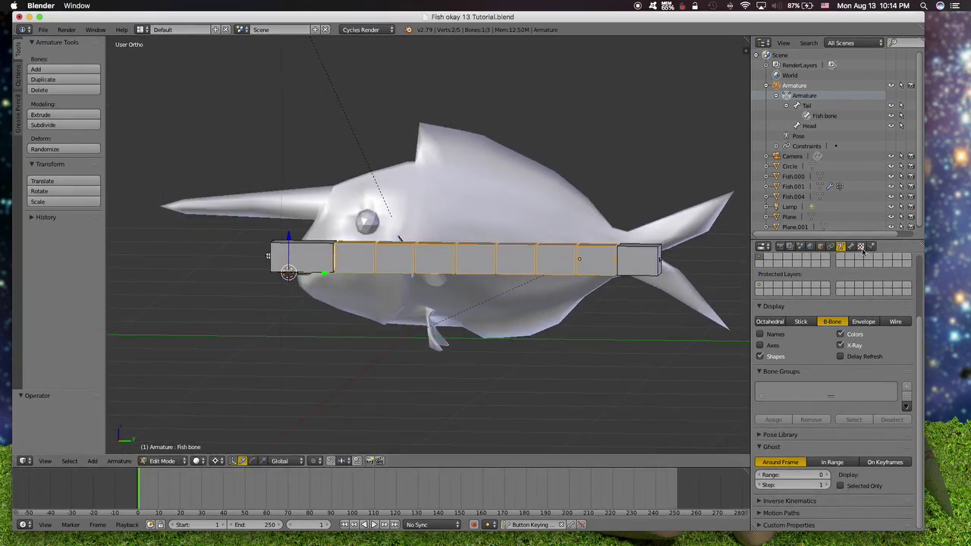
pyautogui.click(852, 248)
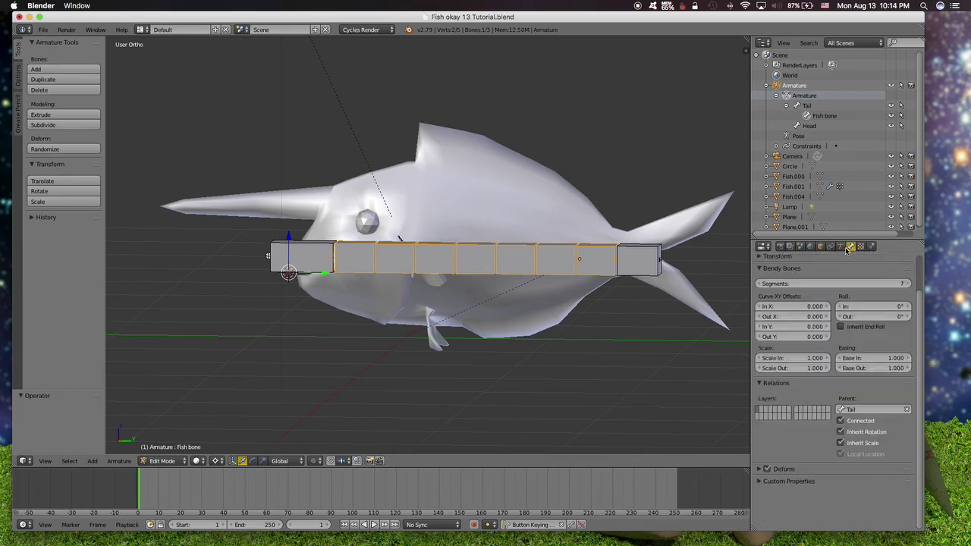
pyautogui.click(163, 460)
pyautogui.click(163, 425)
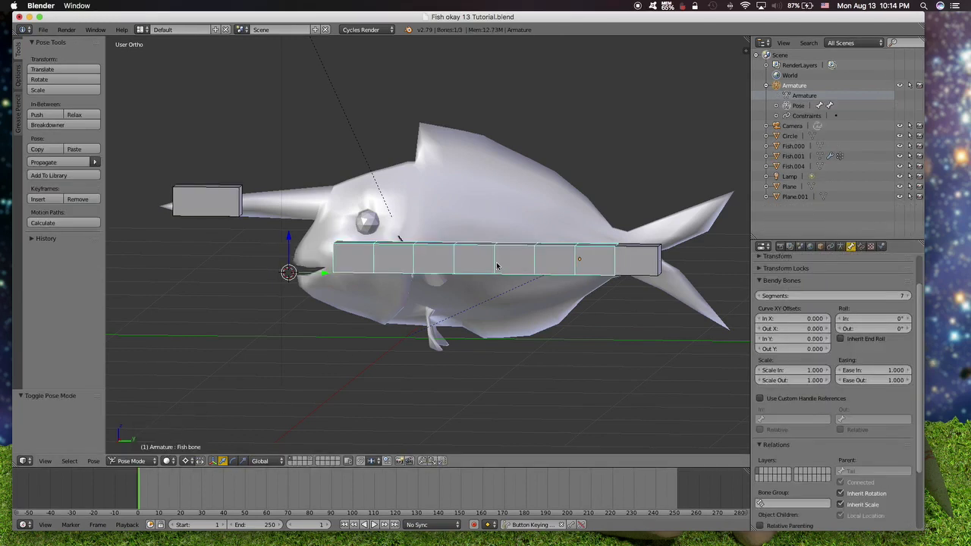
# Try to move the displaced Head bone down along the Z axis in Pose Mode.
pyautogui.rightClick(184, 203)
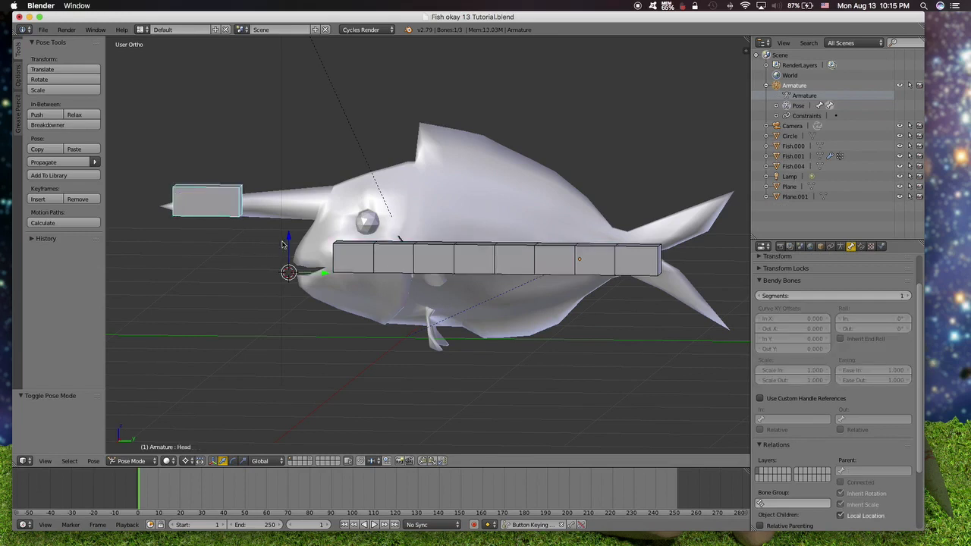
pyautogui.moveTo(288, 241); pyautogui.dragTo(291, 282)
pyautogui.press('super+z')
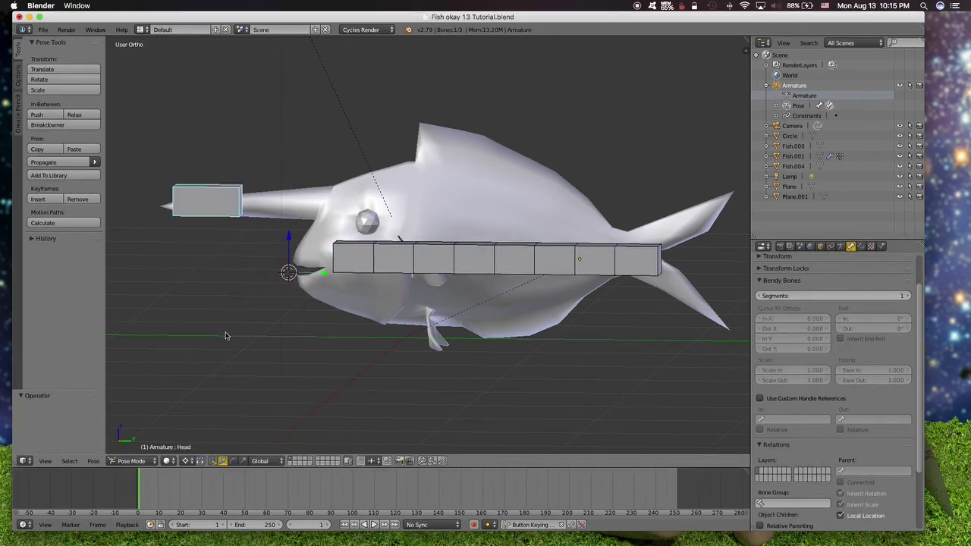
# Reset the displaced Head bone's unkeyed pose transforms.
pyautogui.click(94, 462)
pyautogui.moveTo(114, 404)
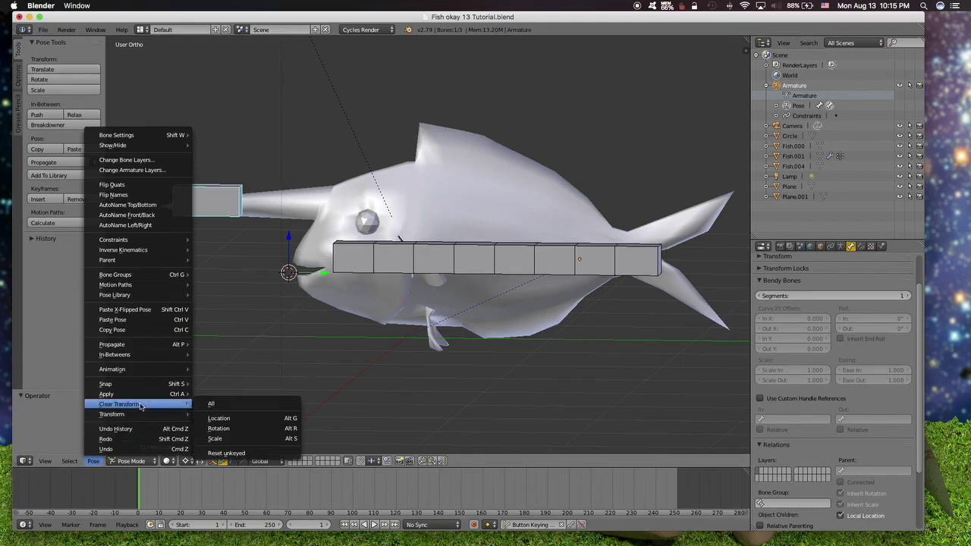
pyautogui.click(256, 454)
# Add a Stretch To bone constraint to the segmented Fish bone.
pyautogui.rightClick(420, 245)
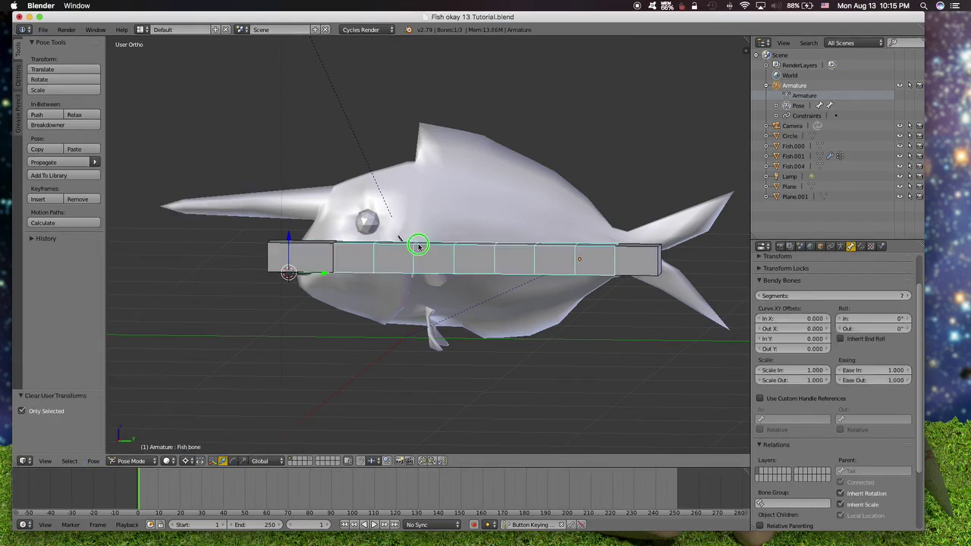
pyautogui.moveTo(533, 298); pyautogui.dragTo(543, 319, button='middle')
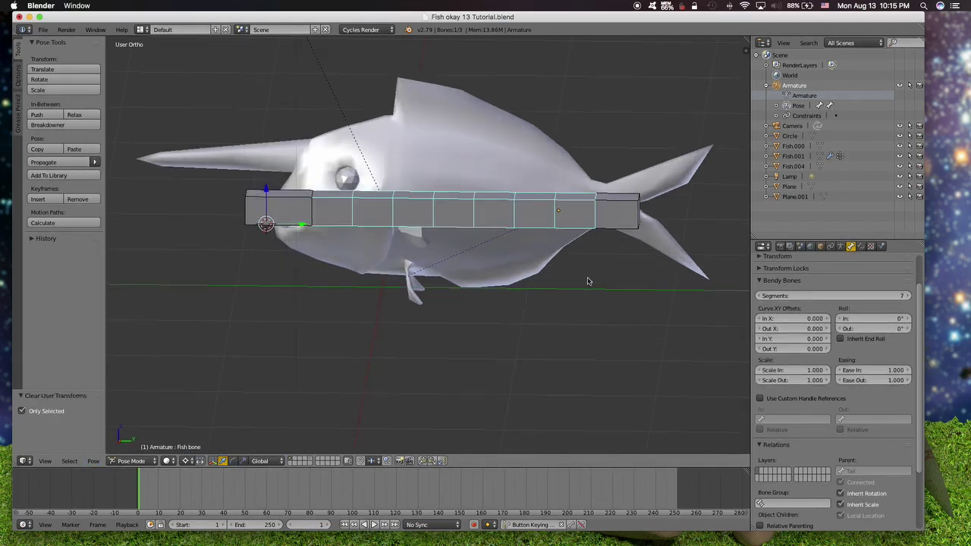
pyautogui.click(860, 247)
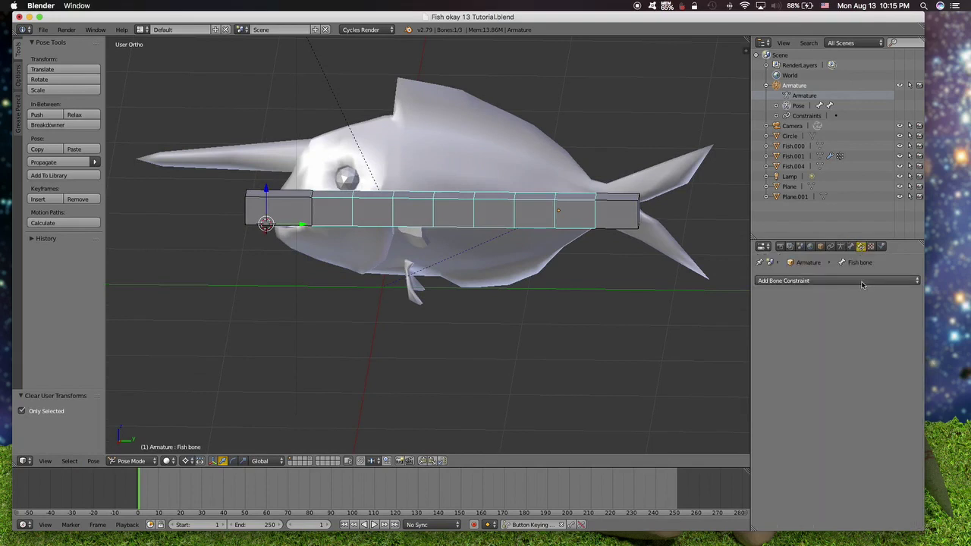
pyautogui.click(862, 282)
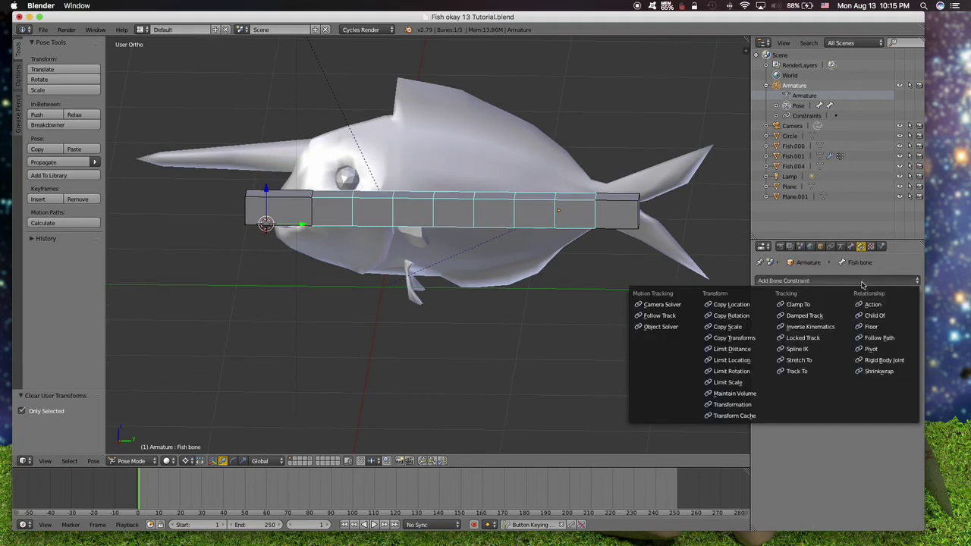
pyautogui.click(810, 361)
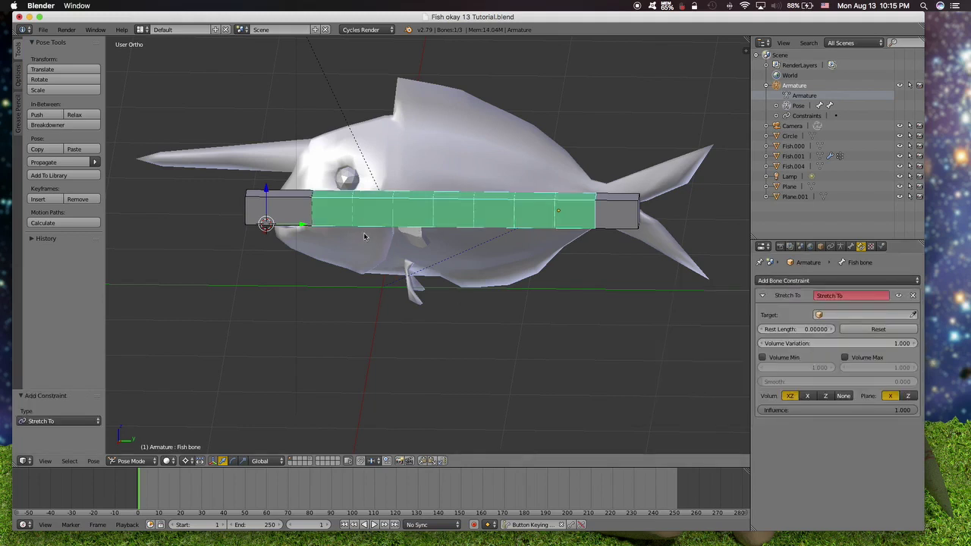
# Try to move the Head bone along the Y axis and undo the move.
pyautogui.rightClick(279, 210)
pyautogui.press('g')
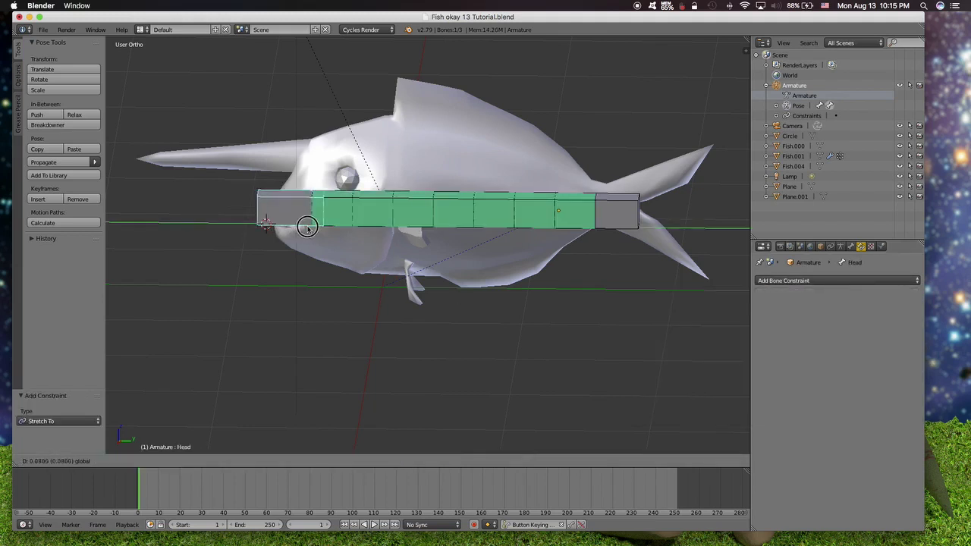
pyautogui.click(262, 226)
pyautogui.hotkey('ctrl', 'z')
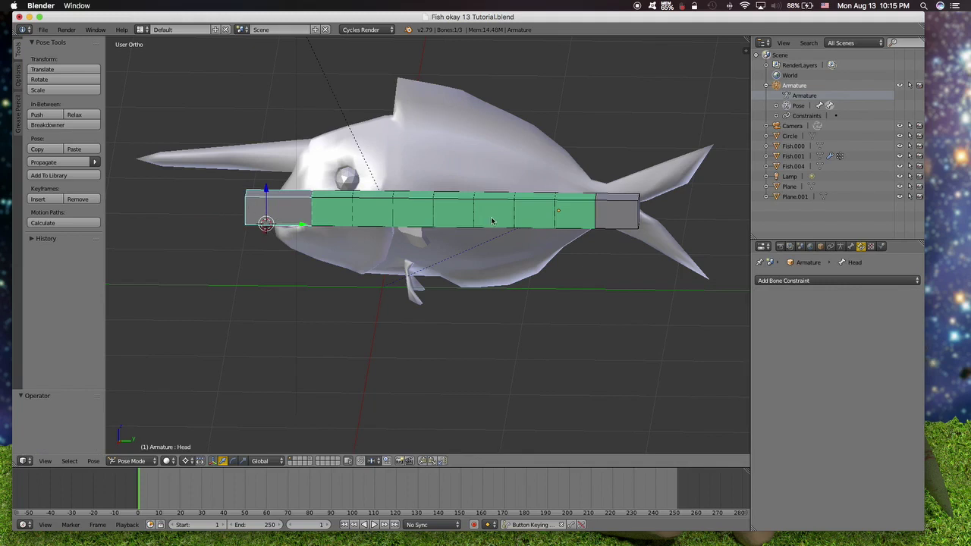
# Set the Fish bone's Stretch To constraint to target the Head bone of the Armature.
pyautogui.rightClick(483, 220)
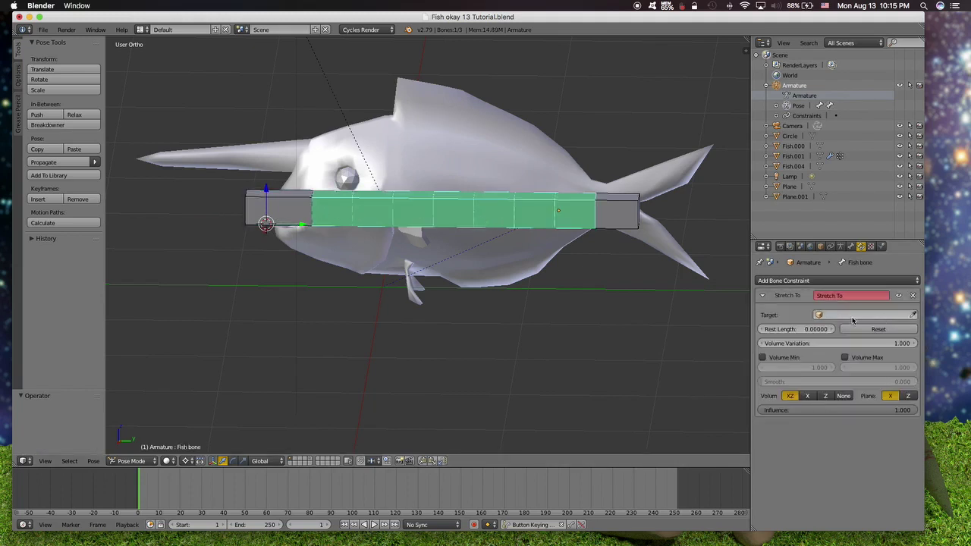
pyautogui.click(853, 316)
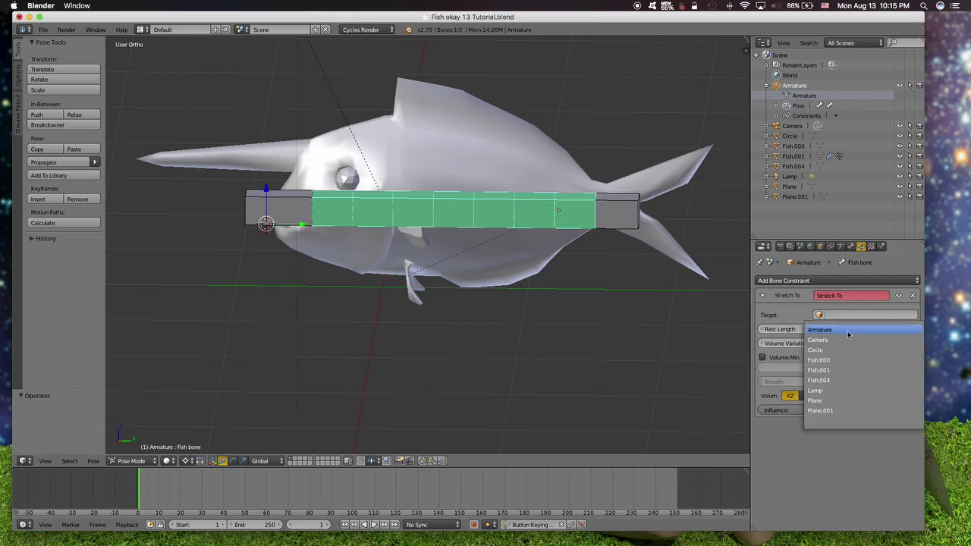
pyautogui.click(846, 330)
pyautogui.click(848, 331)
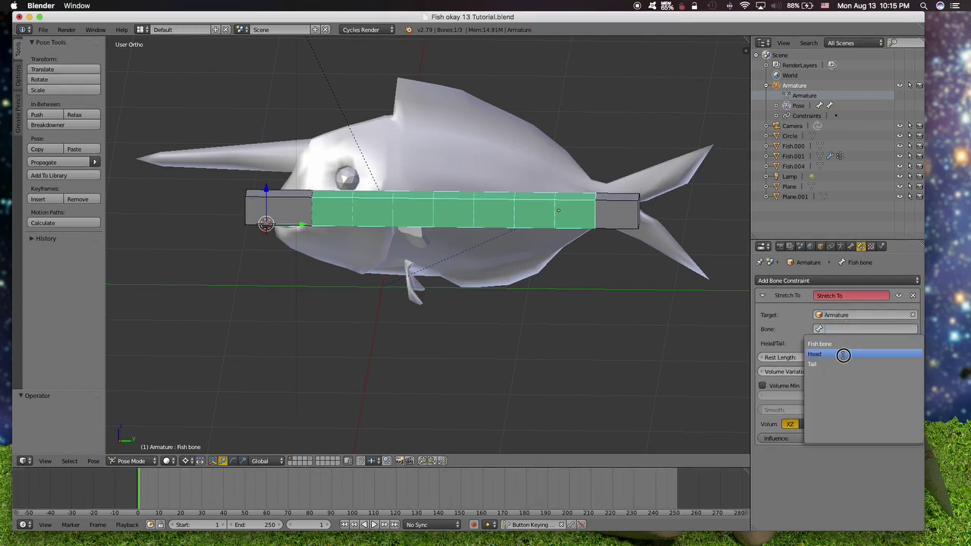
pyautogui.click(842, 355)
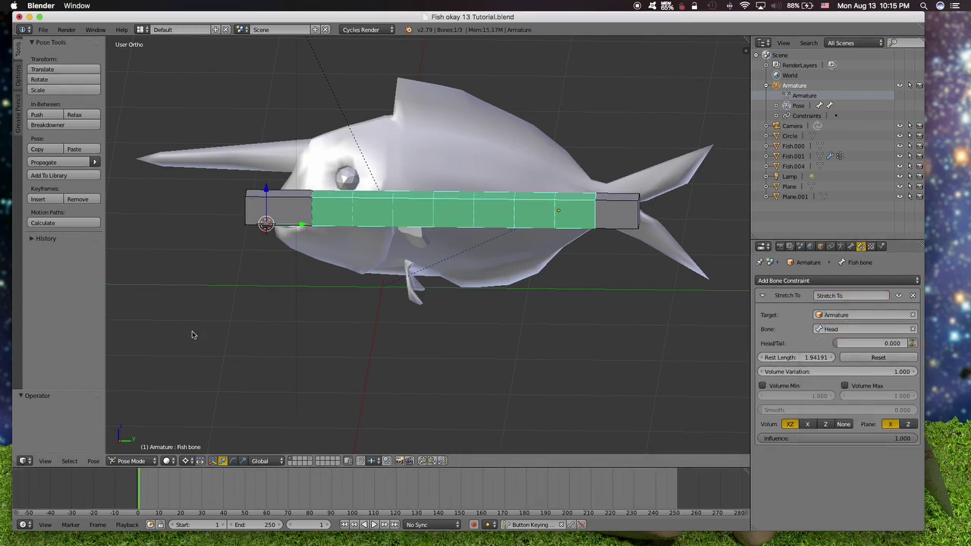
# Test the stretch constraint by moving the Head bone along the Z axis.
pyautogui.moveTo(298, 226)
pyautogui.mouseDown()
pyautogui.moveTo(348, 218)
pyautogui.moveTo(315, 222)
pyautogui.mouseUp()
pyautogui.rightClick(297, 209)
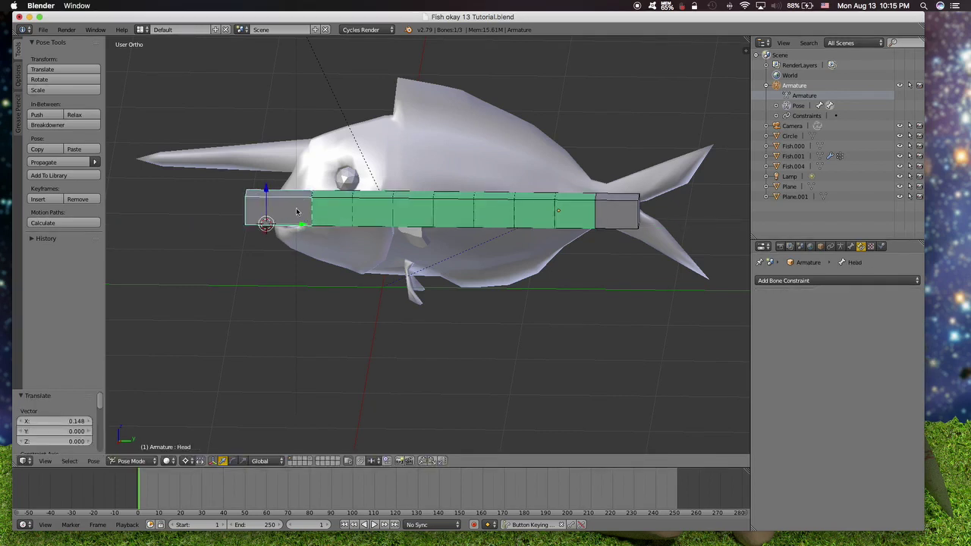
pyautogui.press('g')
pyautogui.press('z')
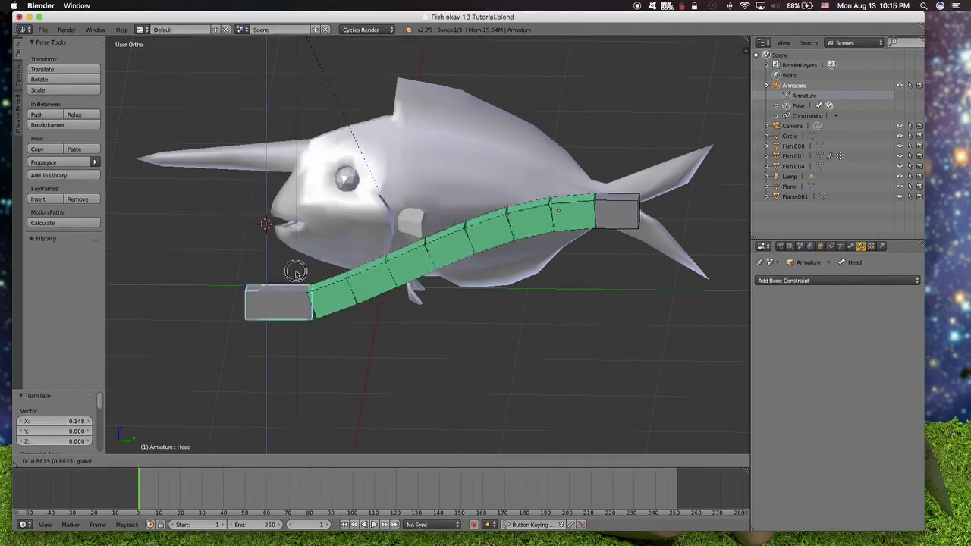
pyautogui.click(303, 193)
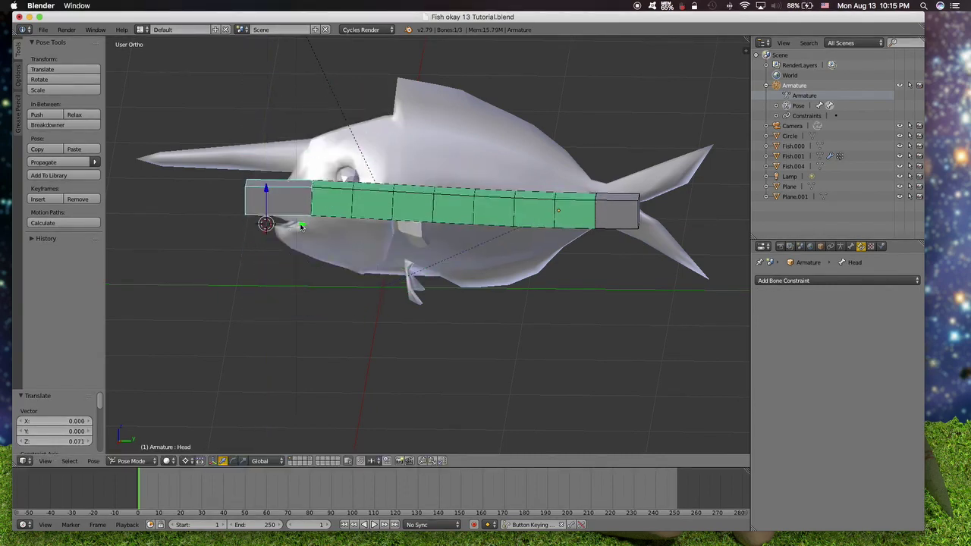
# Test moving the Head bone along the Y axis, and undo the test moves.
pyautogui.press('g')
pyautogui.press('y')
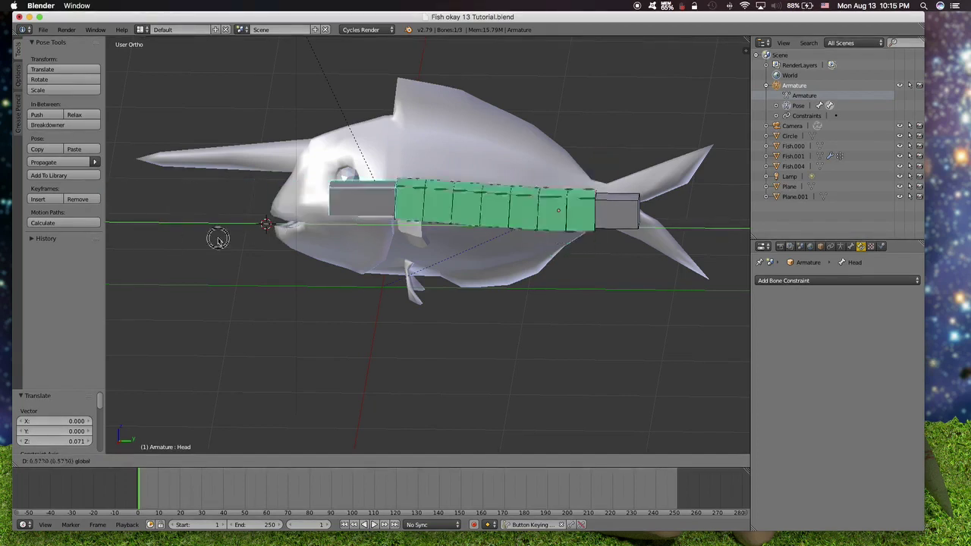
pyautogui.click(312, 255)
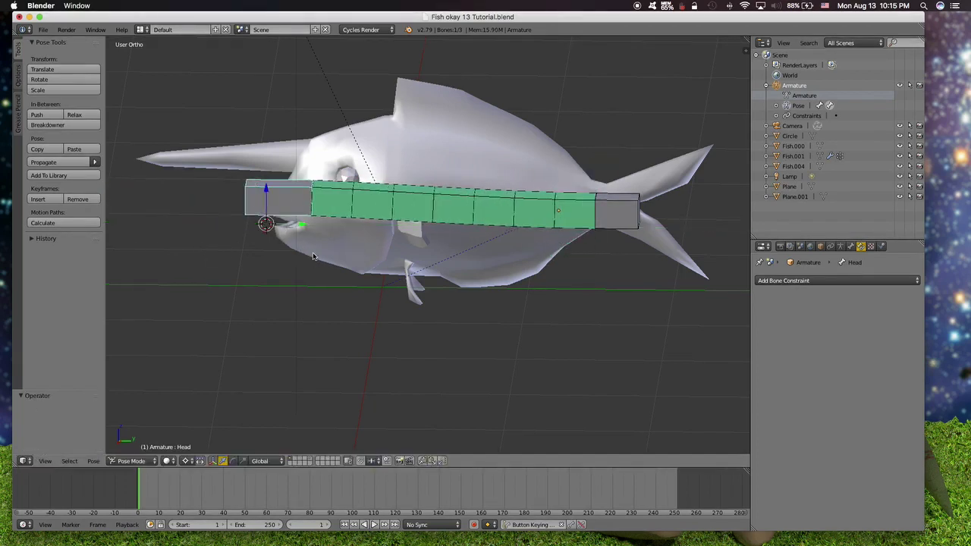
pyautogui.hotkey('ctrl', 'z')
pyautogui.scroll(2, 325, 238)
pyautogui.scroll(-2, 331, 242)
pyautogui.moveTo(347, 246); pyautogui.dragTo(349, 248, button='middle')
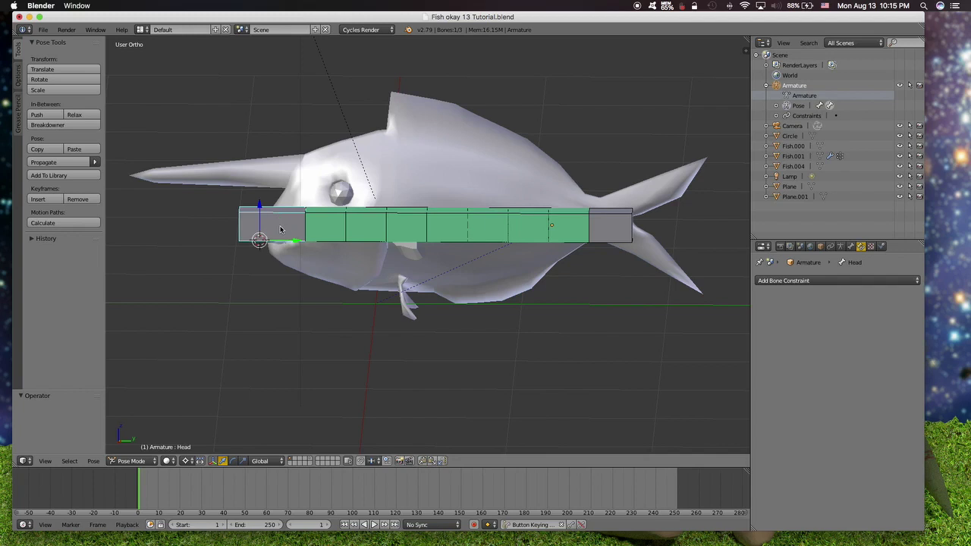
# Try to rotate the Head bone about the global Z axis and undo the rotation.
pyautogui.press('r')
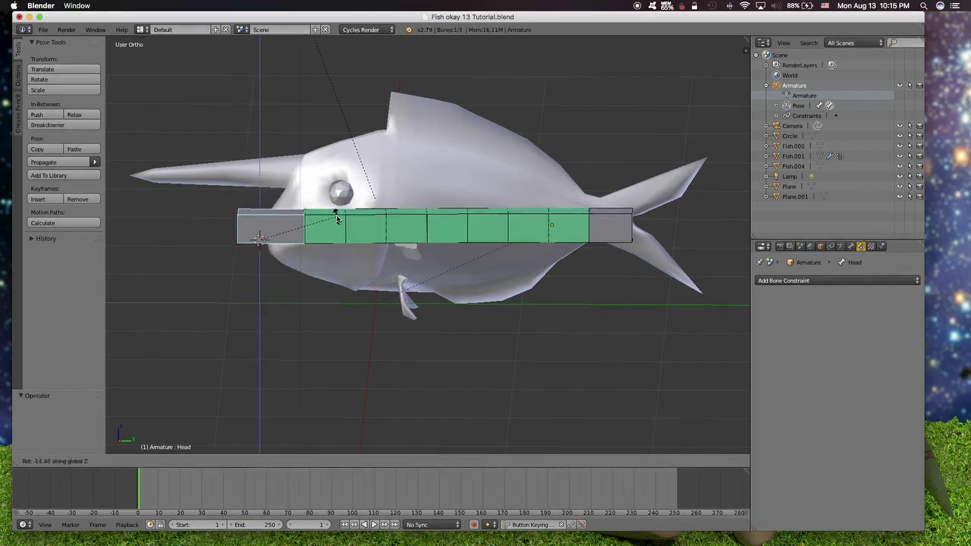
pyautogui.click(380, 294)
pyautogui.hotkey('ctrl', 'z')
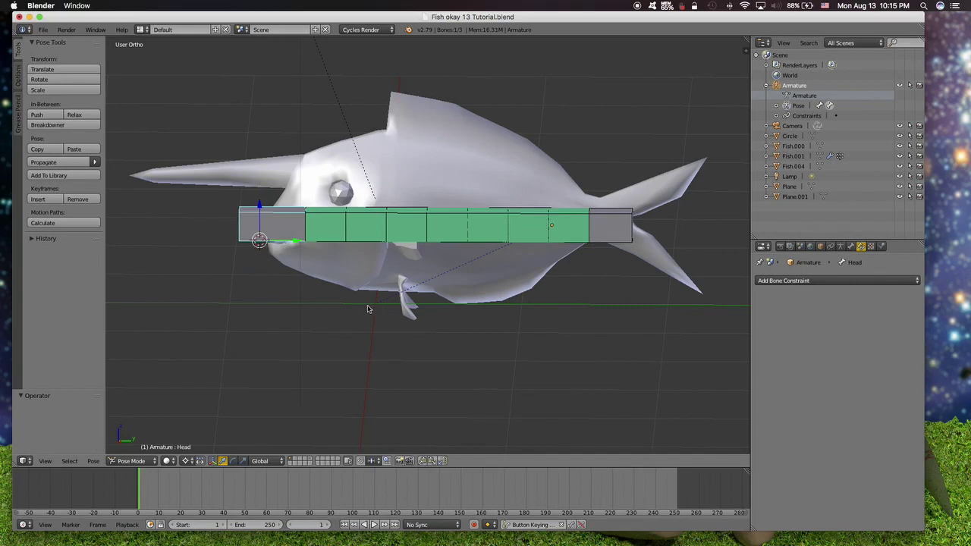
# Enable Use Custom Handle References in the Fish bone's bendy bone settings.
pyautogui.moveTo(338, 294); pyautogui.dragTo(333, 248, button='middle')
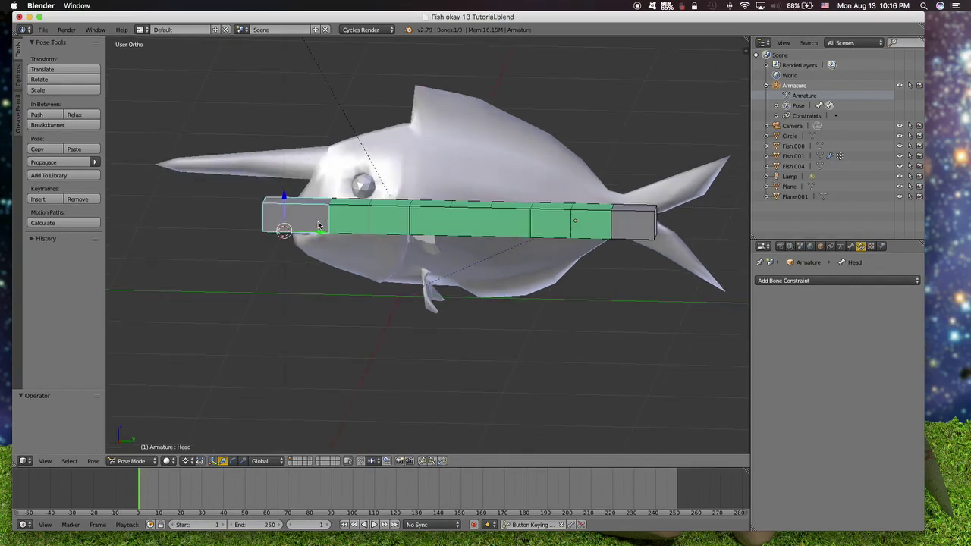
pyautogui.rightClick(501, 234)
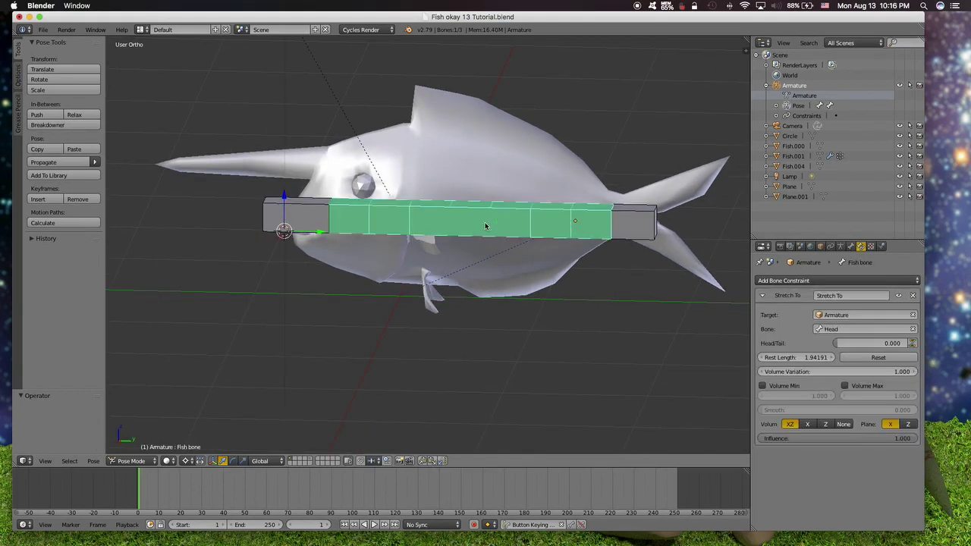
pyautogui.click(841, 247)
pyautogui.click(851, 246)
pyautogui.scroll(-2, 841, 336)
pyautogui.scroll(2, 841, 336)
pyautogui.scroll(-3, 829, 358)
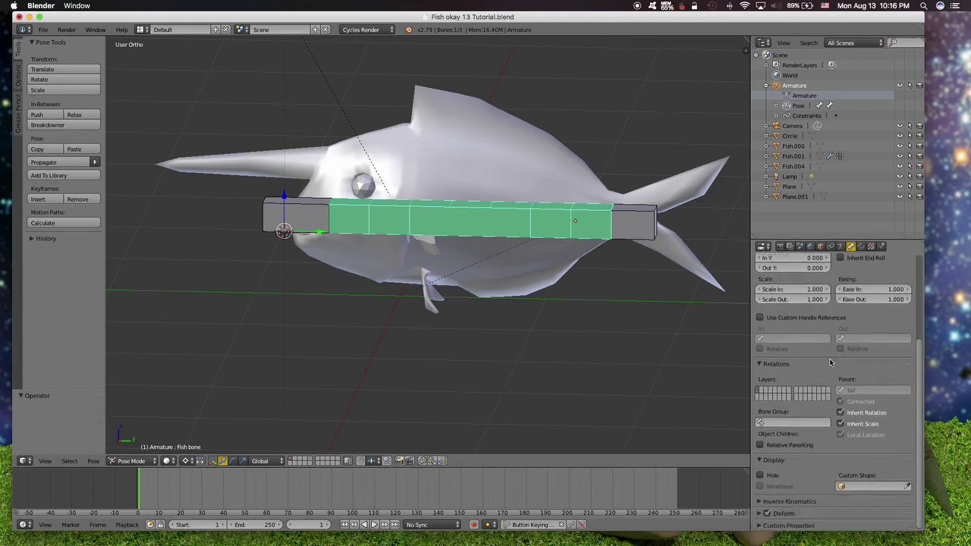
pyautogui.click(818, 319)
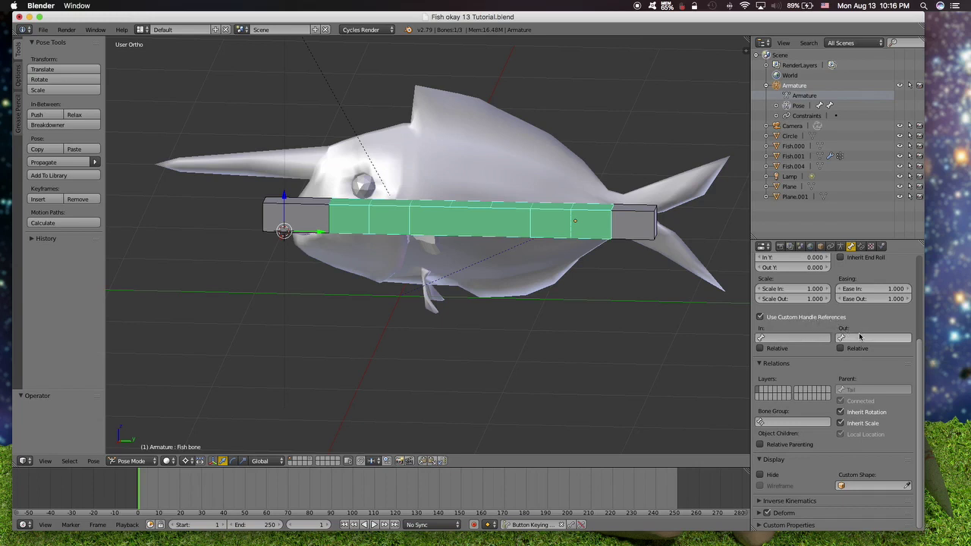
# Assign Head as the Fish bone's In handle and Tail as its Out handle.
pyautogui.click(806, 339)
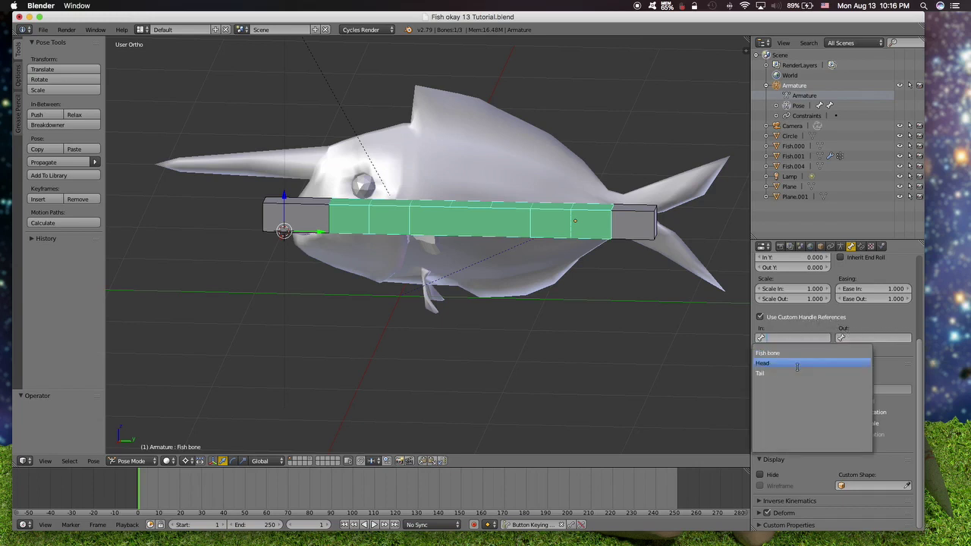
pyautogui.click(804, 364)
pyautogui.click(861, 336)
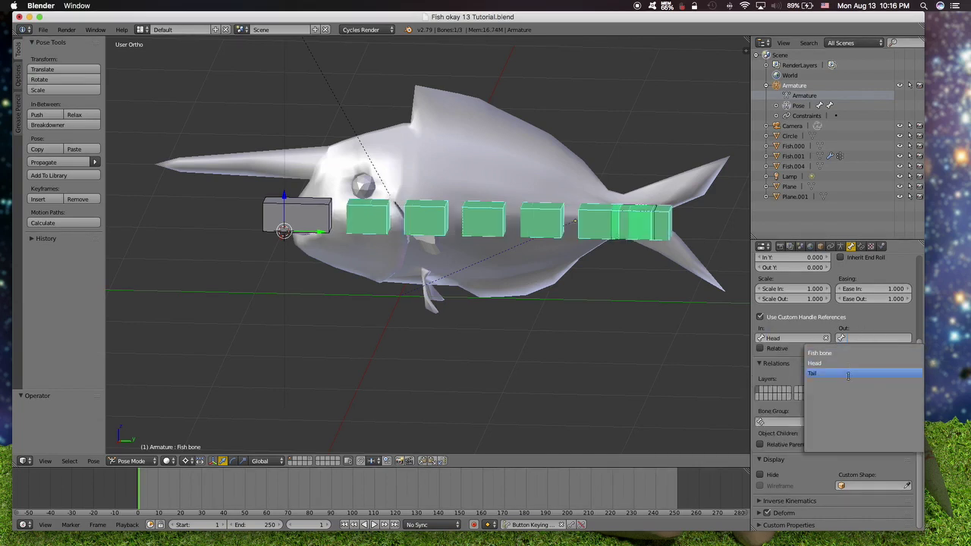
pyautogui.click(812, 373)
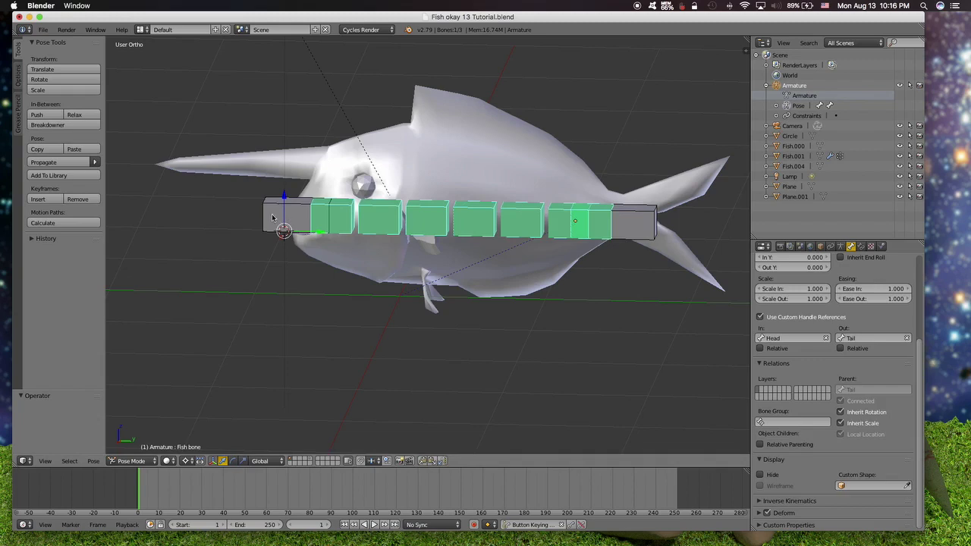
# Test the custom handles by raising the Head bone about 0.2 units along the Z axis.
pyautogui.moveTo(284, 221); pyautogui.dragTo(284, 156)
pyautogui.rightClick(298, 206)
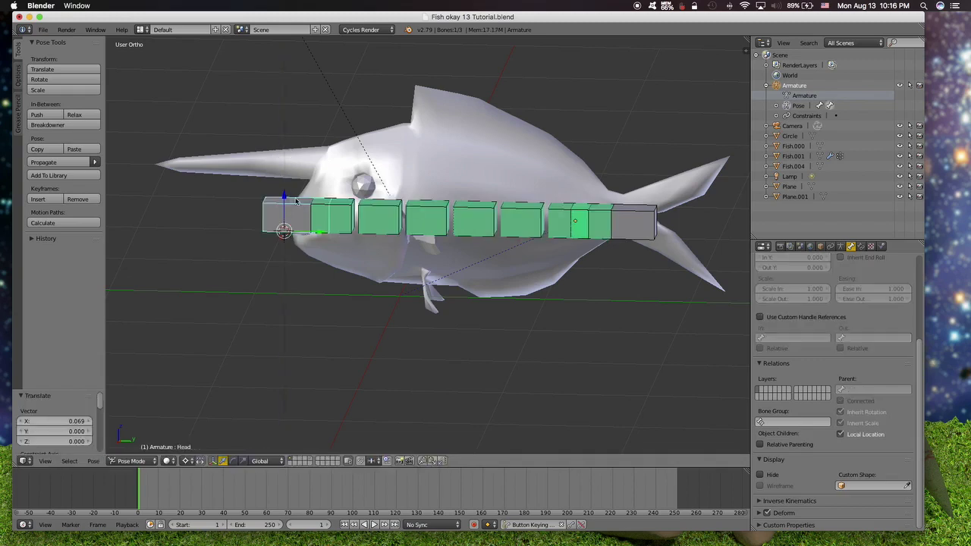
pyautogui.moveTo(284, 197); pyautogui.dragTo(281, 129)
pyautogui.click(286, 171)
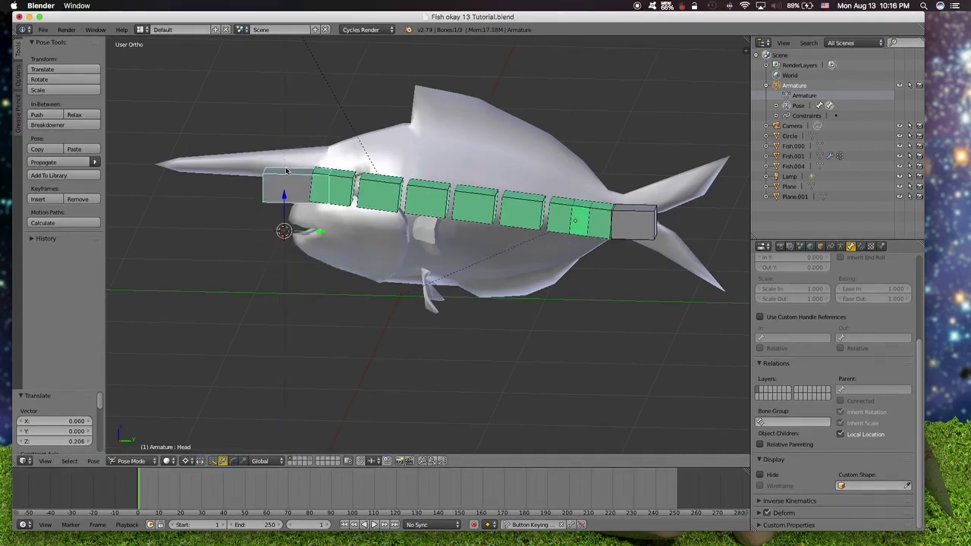
# Try to rotate the raised Head bone about the Z axis, and undo the test pose changes.
pyautogui.press('r')
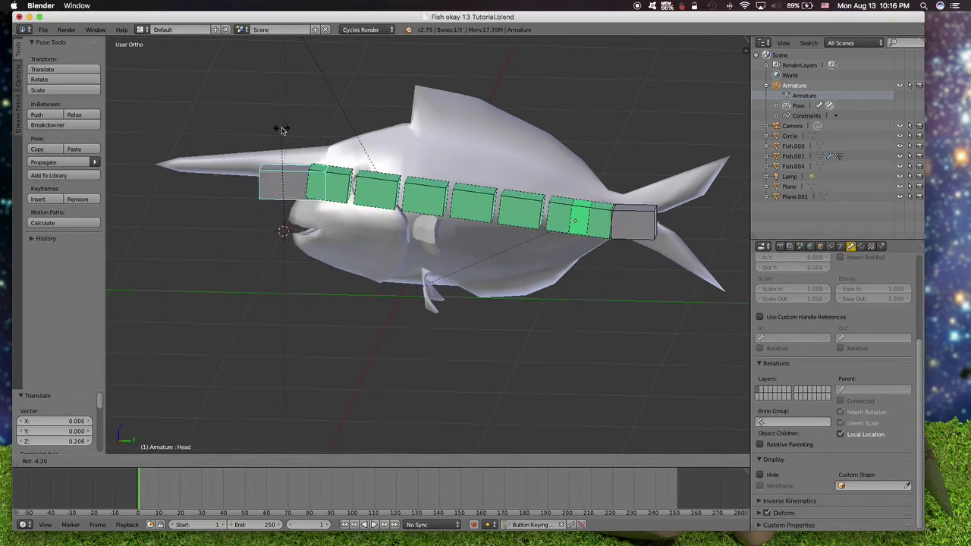
pyautogui.press('z')
pyautogui.press('z')
pyautogui.press('z')
pyautogui.press('z')
pyautogui.press('z')
pyautogui.press('z')
pyautogui.press('z')
pyautogui.press('z')
pyautogui.click(363, 306)
pyautogui.hotkey('ctrl', 'z')
pyautogui.hotkey('ctrl', 'z')
pyautogui.hotkey('ctrl', 'z')
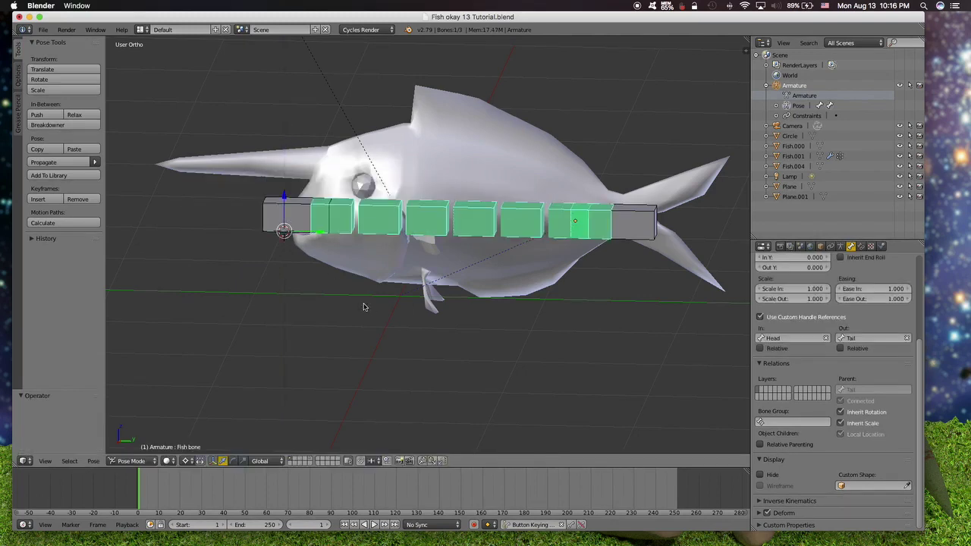
pyautogui.press('z')
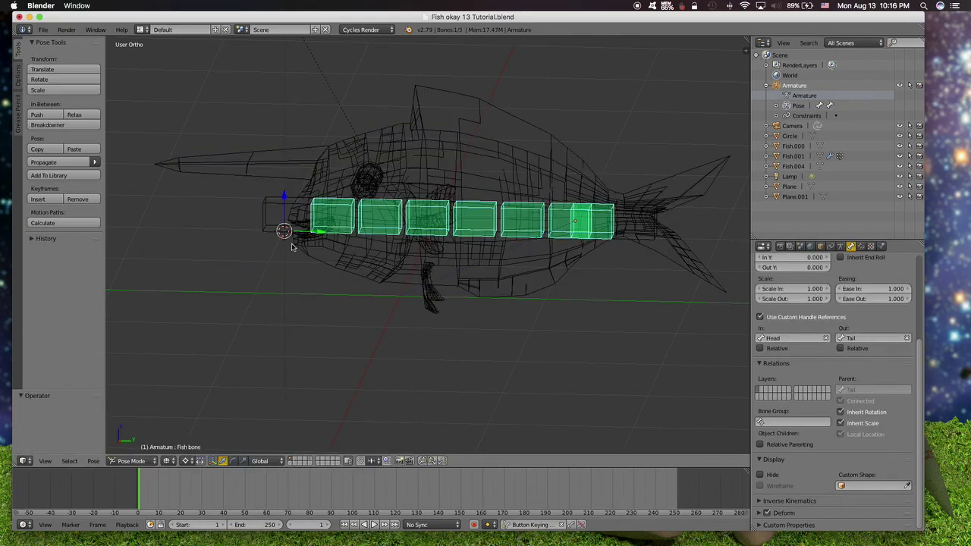
pyautogui.click(168, 460)
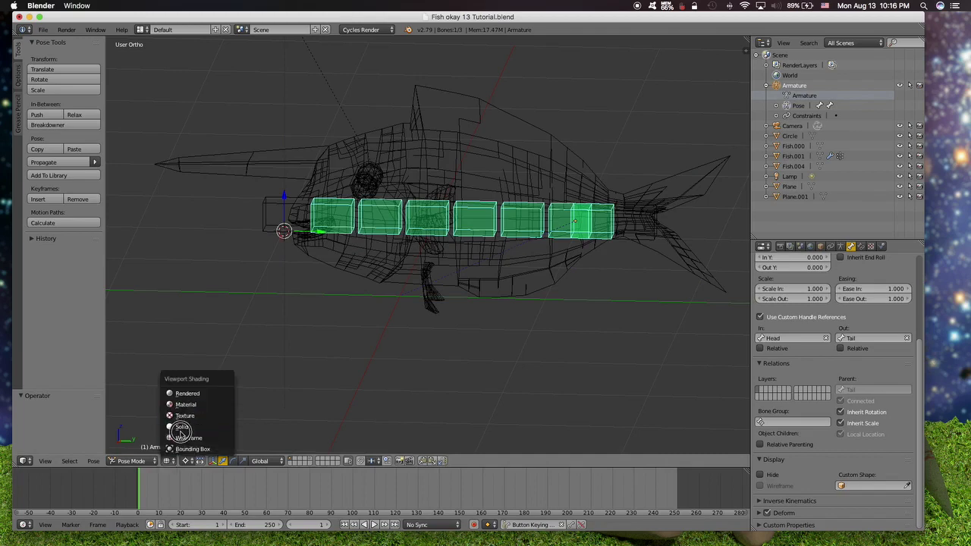
pyautogui.click(182, 428)
# Swap the Fish bone's custom handle references, assigning Head as the Out handle and Tail as the In handle.
pyautogui.rightClick(300, 212)
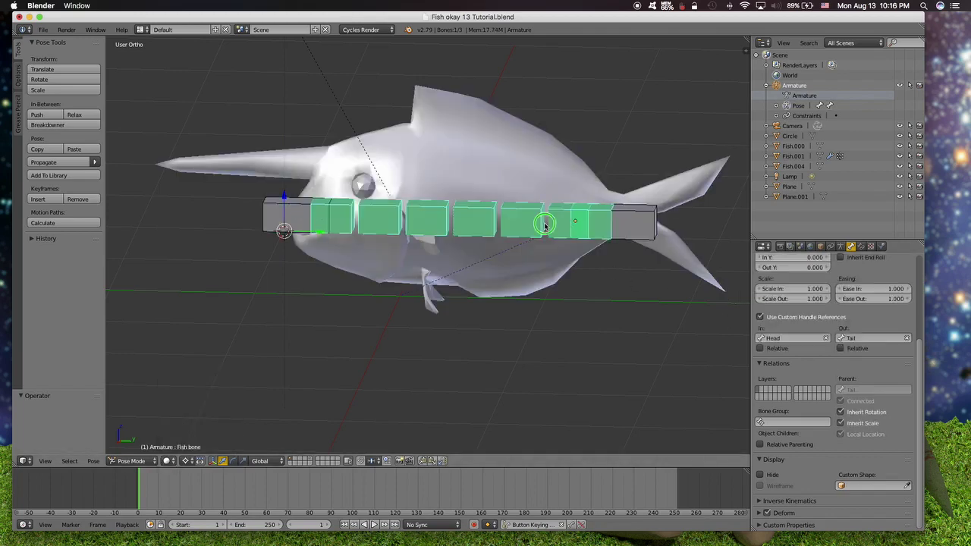
pyautogui.click(848, 338)
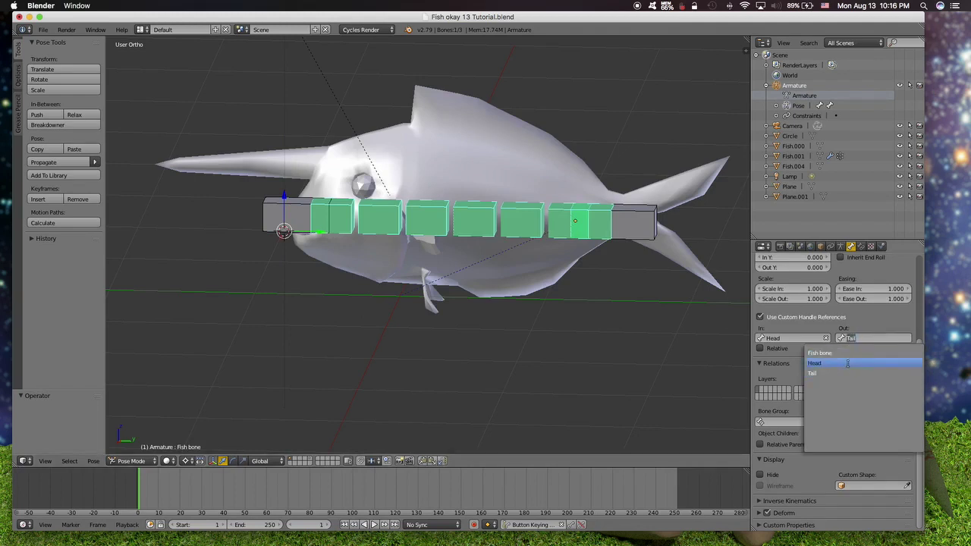
pyautogui.click(845, 364)
pyautogui.click(803, 338)
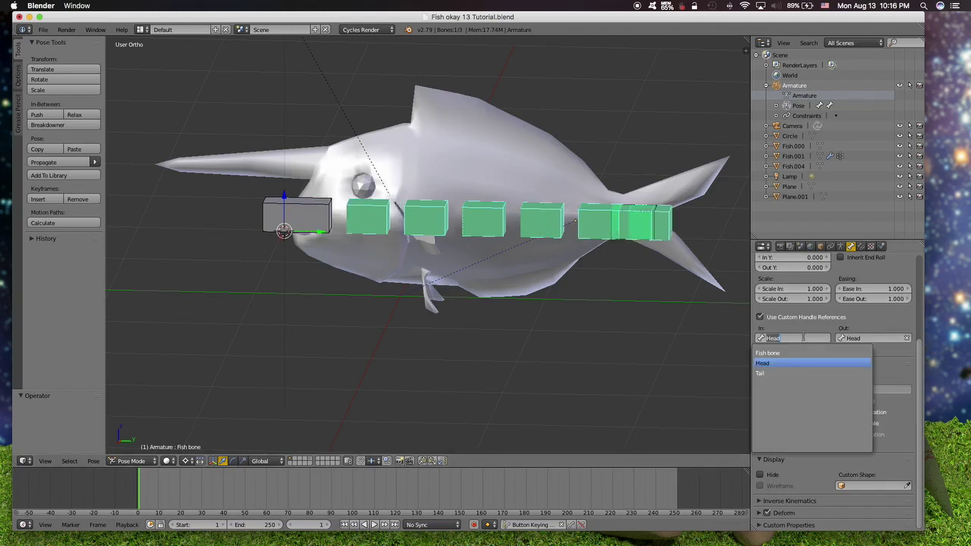
pyautogui.click(797, 364)
# Test the swapped handles by moving the Head bone upward, and undo the test move.
pyautogui.rightClick(268, 214)
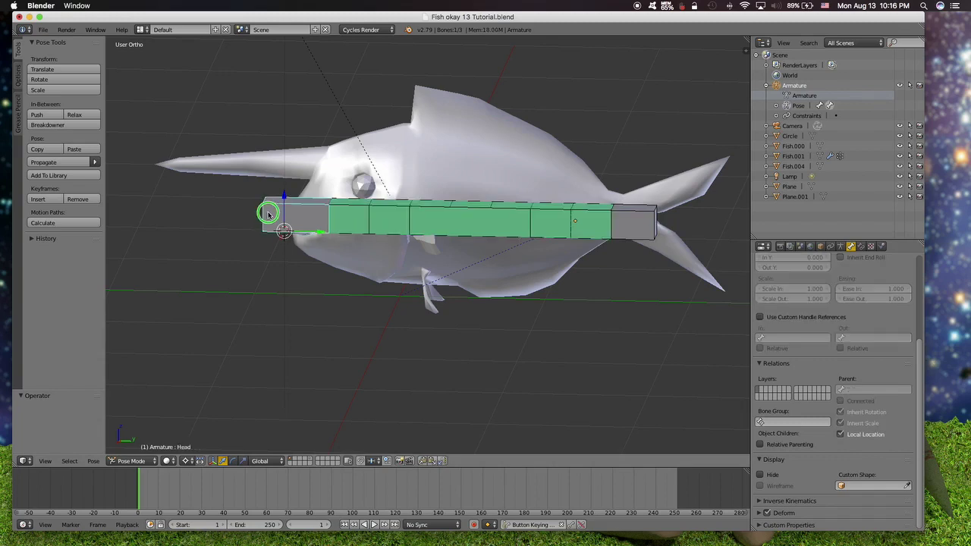
pyautogui.moveTo(288, 210); pyautogui.dragTo(283, 133, button='right')
pyautogui.moveTo(285, 134); pyautogui.dragTo(314, 155)
pyautogui.hotkey('ctrl', 'z')
pyautogui.click(636, 8)
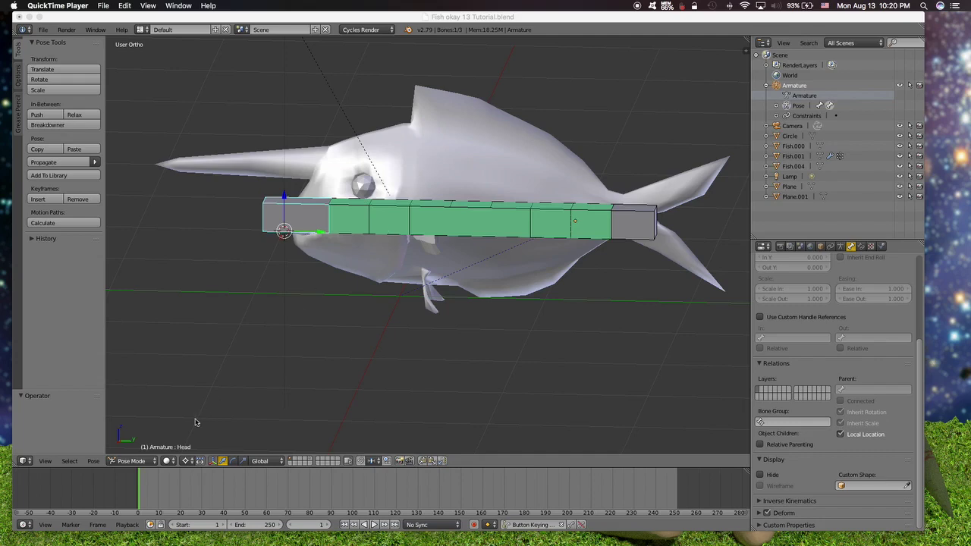
# Parent the Fish.001 body mesh to the armature with automatic weights.
pyautogui.click(320, 372)
pyautogui.rightClick(424, 152)
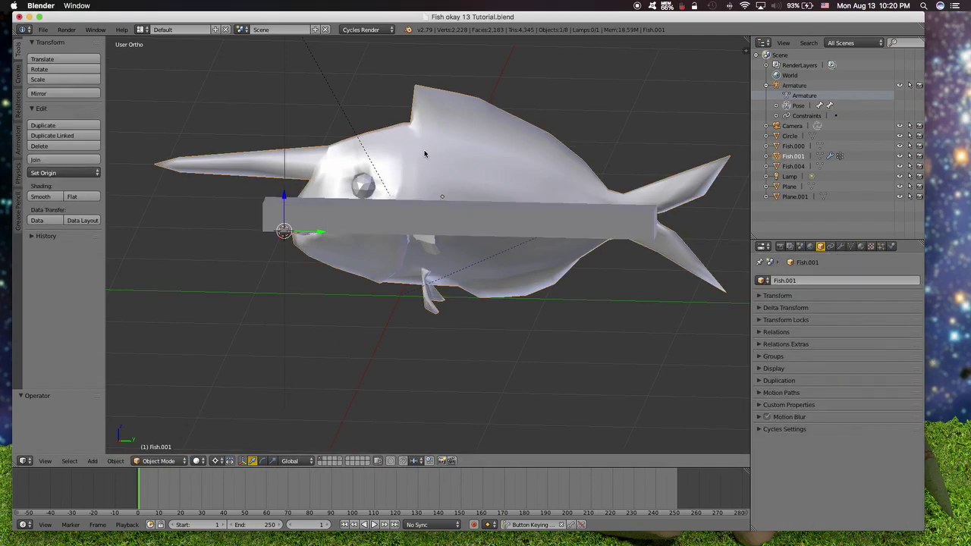
pyautogui.rightClick(375, 220)
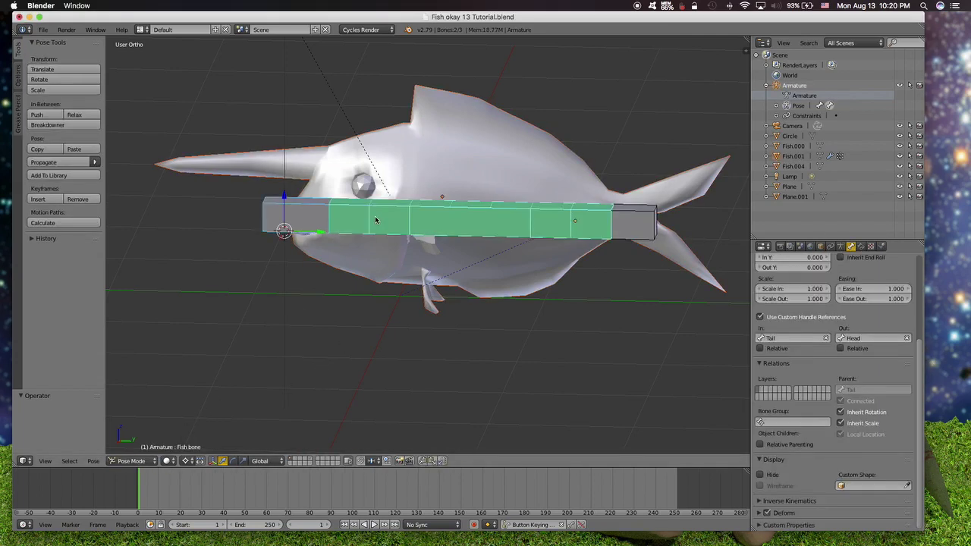
pyautogui.hotkey('ctrl', 'p')
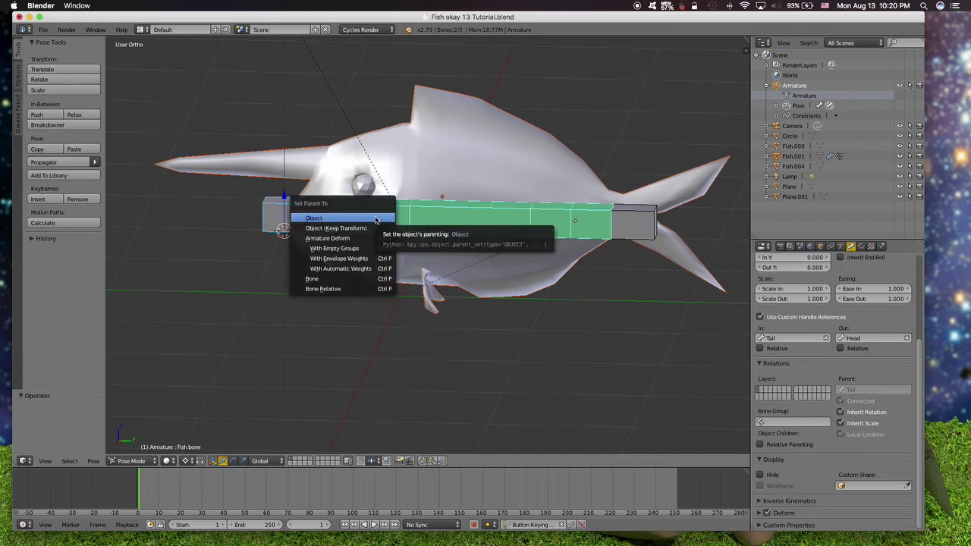
pyautogui.click(356, 270)
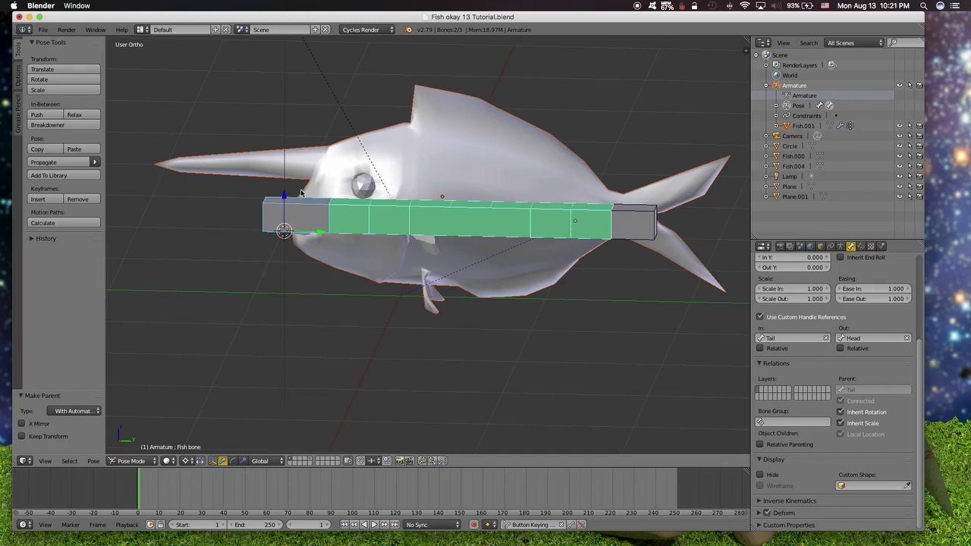
# Try moving the selected bones vertically to test the parented body mesh, and undo the move.
pyautogui.moveTo(284, 198); pyautogui.dragTo(294, 228)
pyautogui.hotkey('ctrl', 'z')
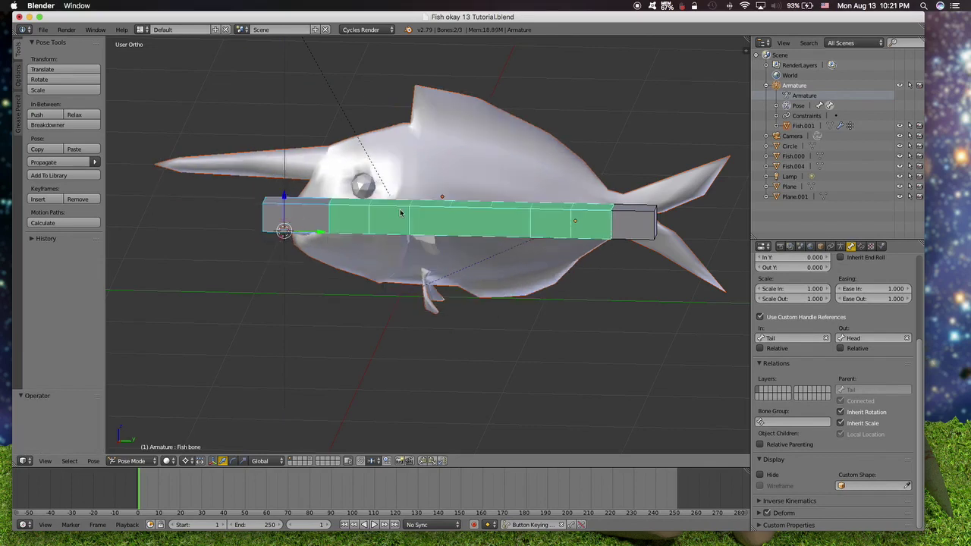
# Move the Tail bone about -0.515 units along the X axis to bend the fish body sideways.
pyautogui.rightClick(629, 217)
pyautogui.scroll(-5, 626, 250)
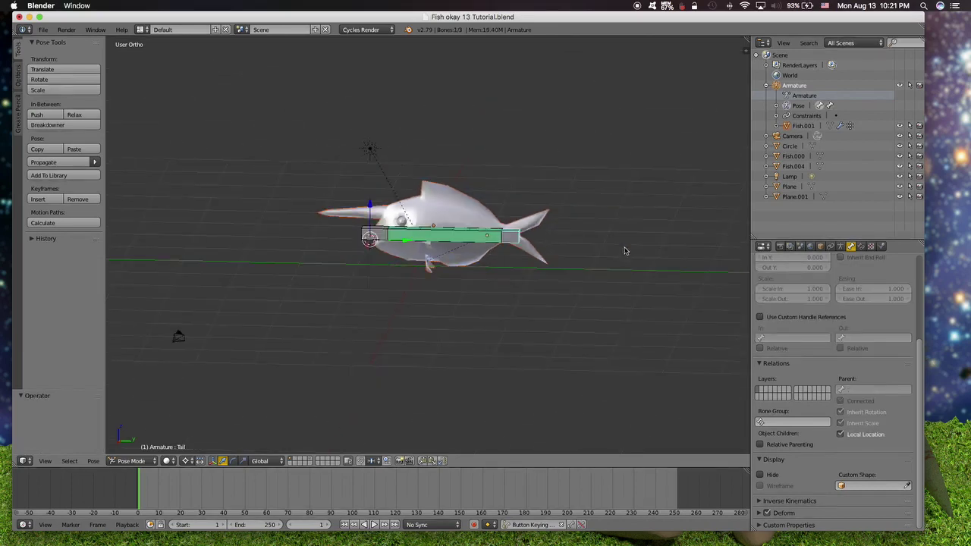
pyautogui.moveTo(626, 250); pyautogui.dragTo(531, 248, button='middle')
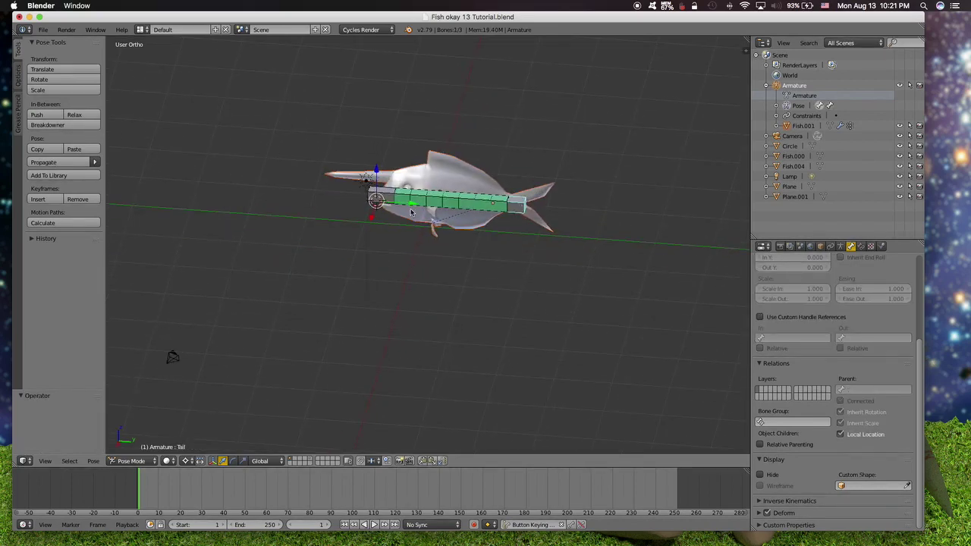
pyautogui.press('g')
pyautogui.press('x')
pyautogui.moveTo(352, 248); pyautogui.dragTo(365, 201)
# Examine from several angles how the fish mesh deforms along the bent segmented bone.
pyautogui.moveTo(394, 220); pyautogui.dragTo(452, 257, button='middle')
pyautogui.scroll(3, 452, 256)
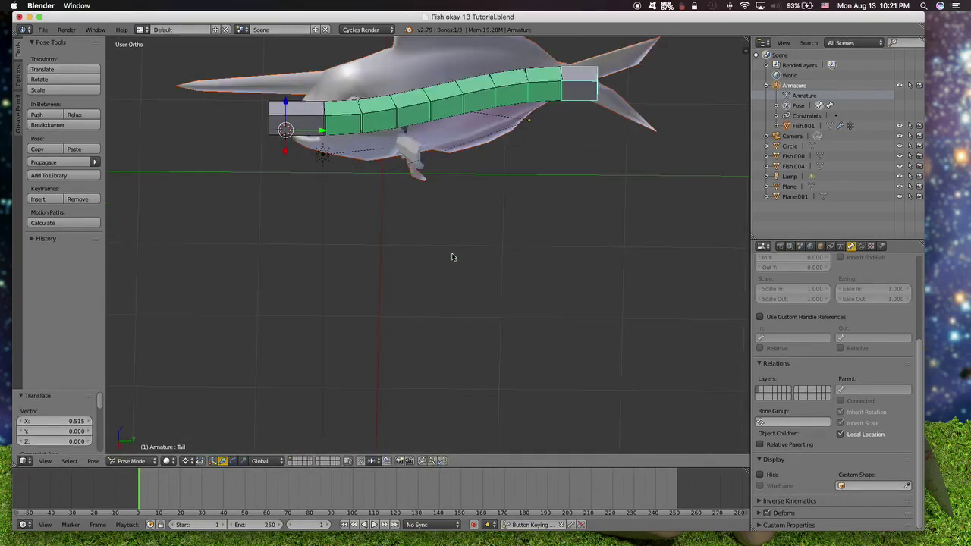
pyautogui.scroll(-3, 452, 256)
pyautogui.keyDown('shift'); pyautogui.scroll(4, 452, 256); pyautogui.keyUp('shift')
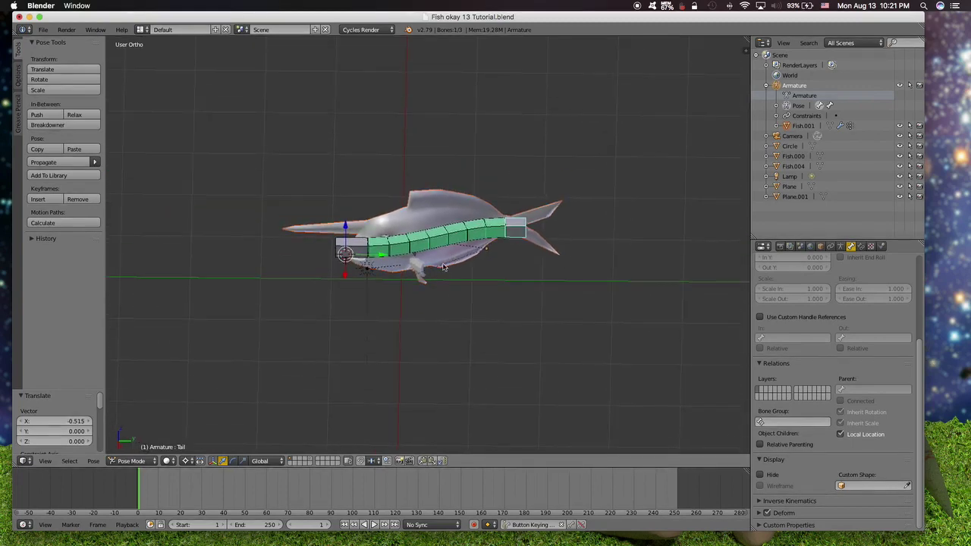
pyautogui.scroll(-3, 439, 272)
pyautogui.hscroll(8, 440, 278)
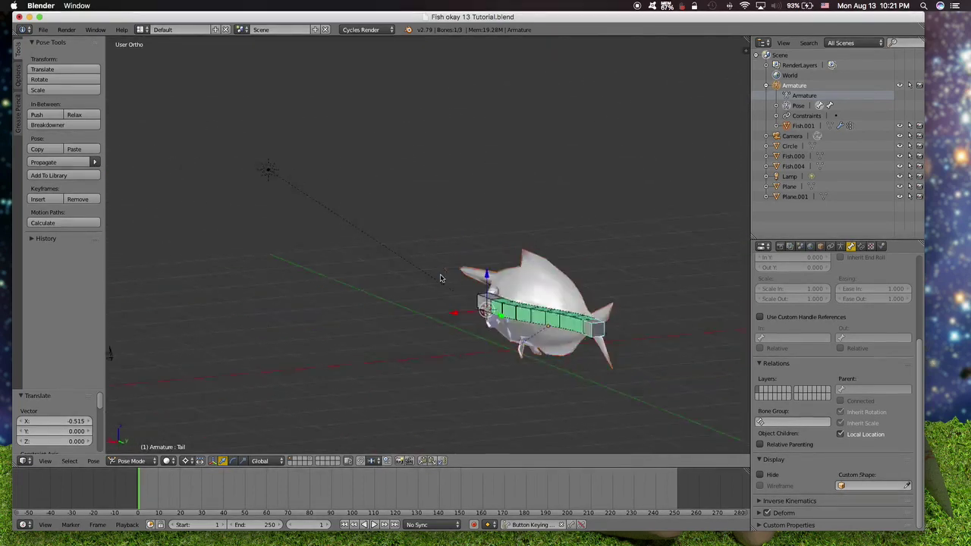
pyautogui.hscroll(10, 441, 277)
pyautogui.scroll(3, 441, 278)
pyautogui.hscroll(10, 440, 278)
pyautogui.scroll(-3, 440, 278)
pyautogui.scroll(3, 446, 284)
pyautogui.scroll(-10, 446, 286)
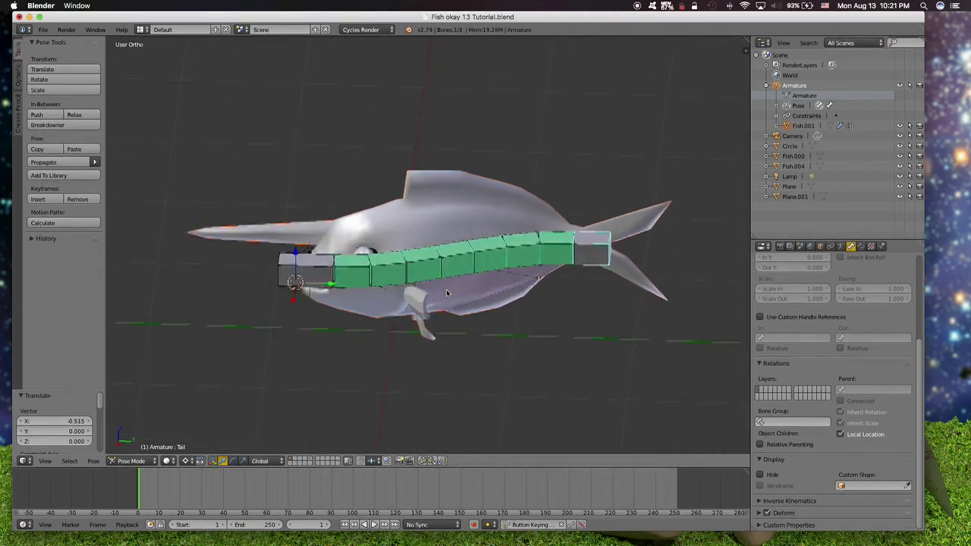
pyautogui.hscroll(8, 446, 293)
pyautogui.hscroll(-6, 446, 293)
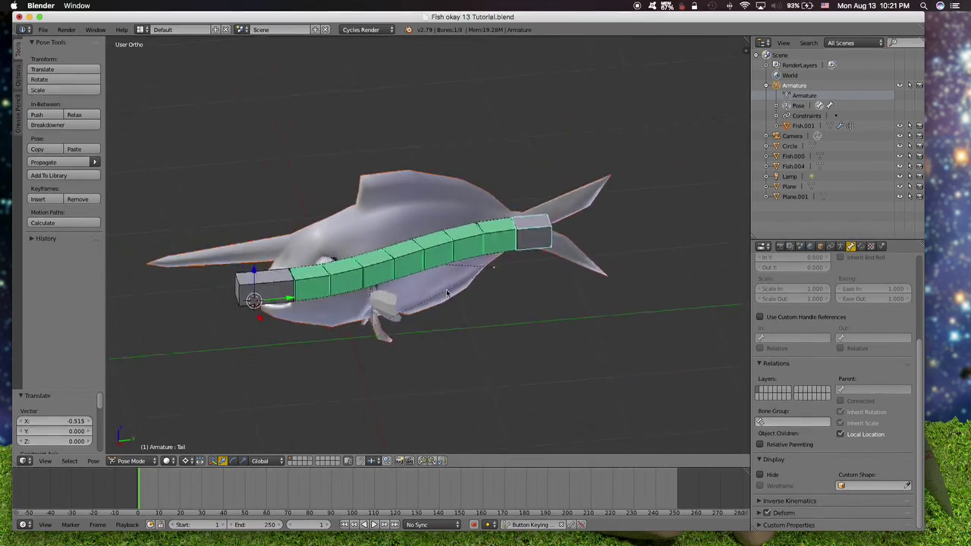
pyautogui.scroll(-3, 447, 293)
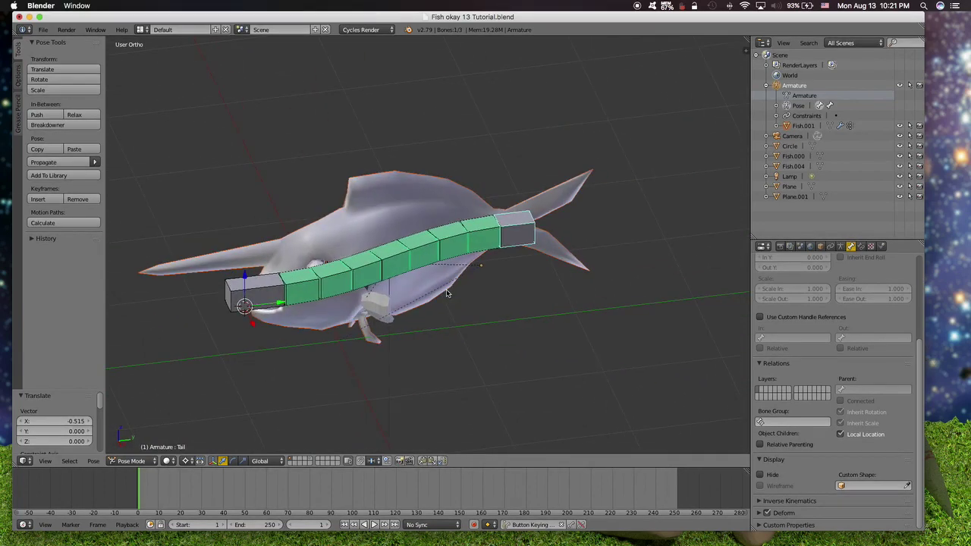